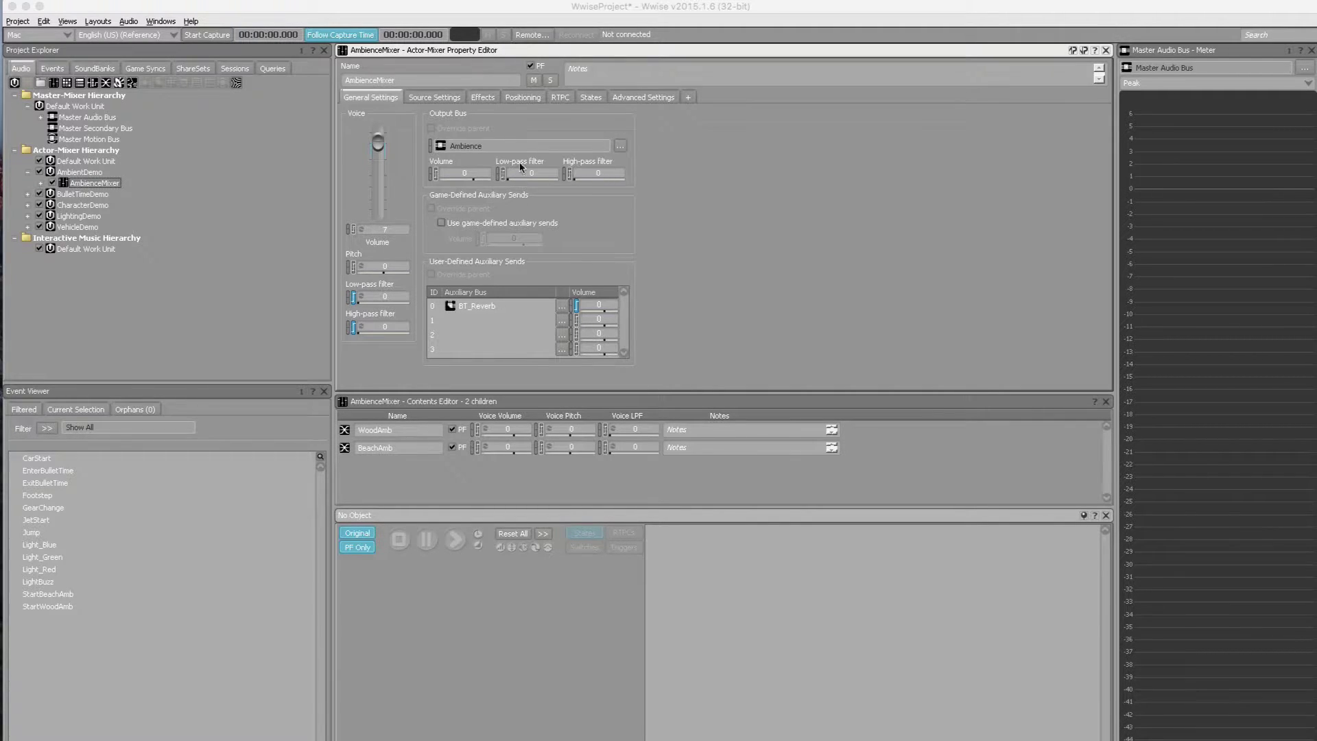
# - Leave AmbienceMixer's output bus unchanged and bring up the project's Game Syncs
pyautogui.click(621, 146)
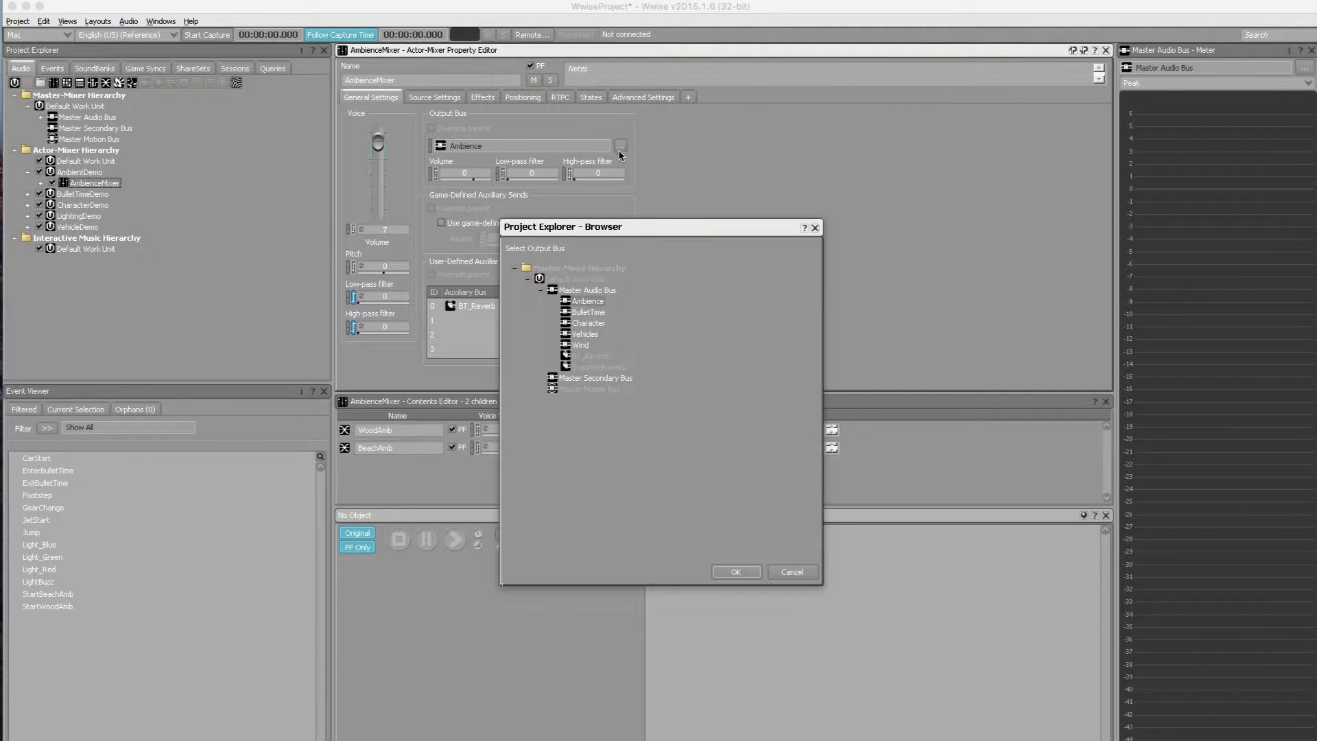
pyautogui.click(792, 573)
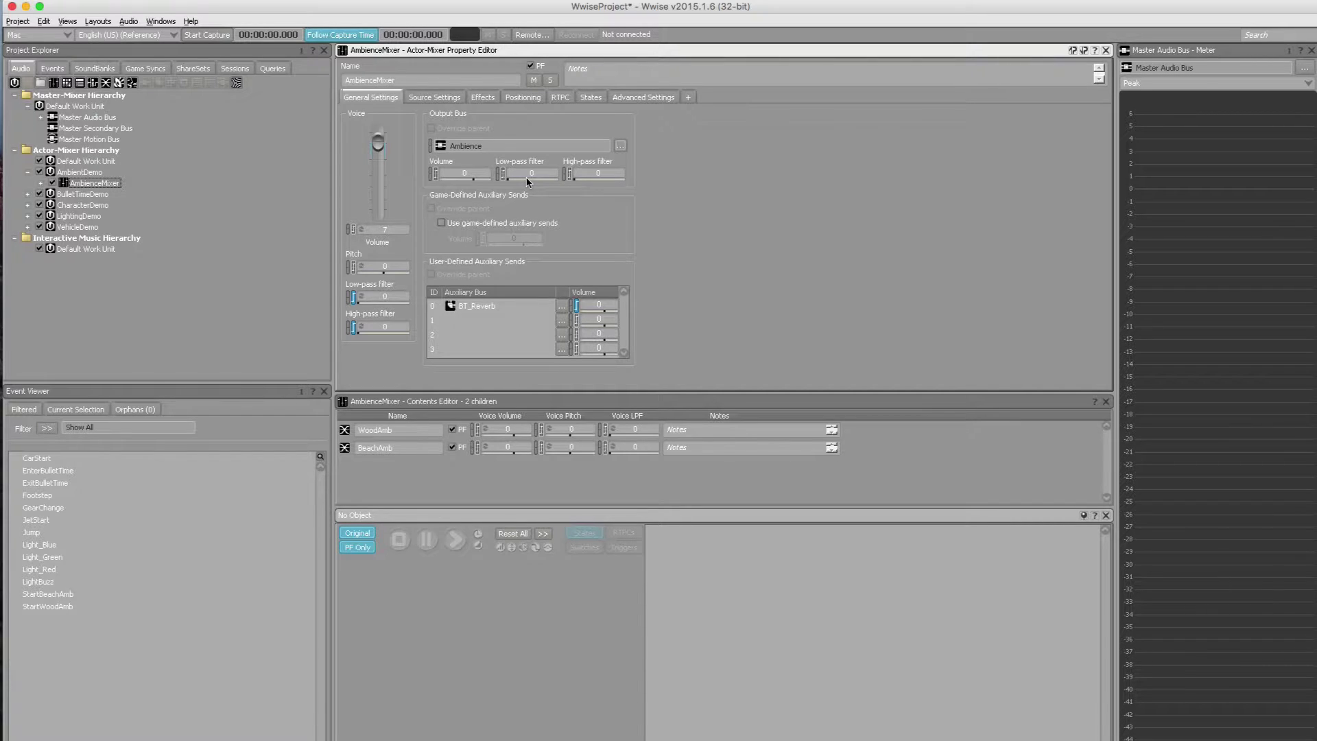
pyautogui.click(144, 69)
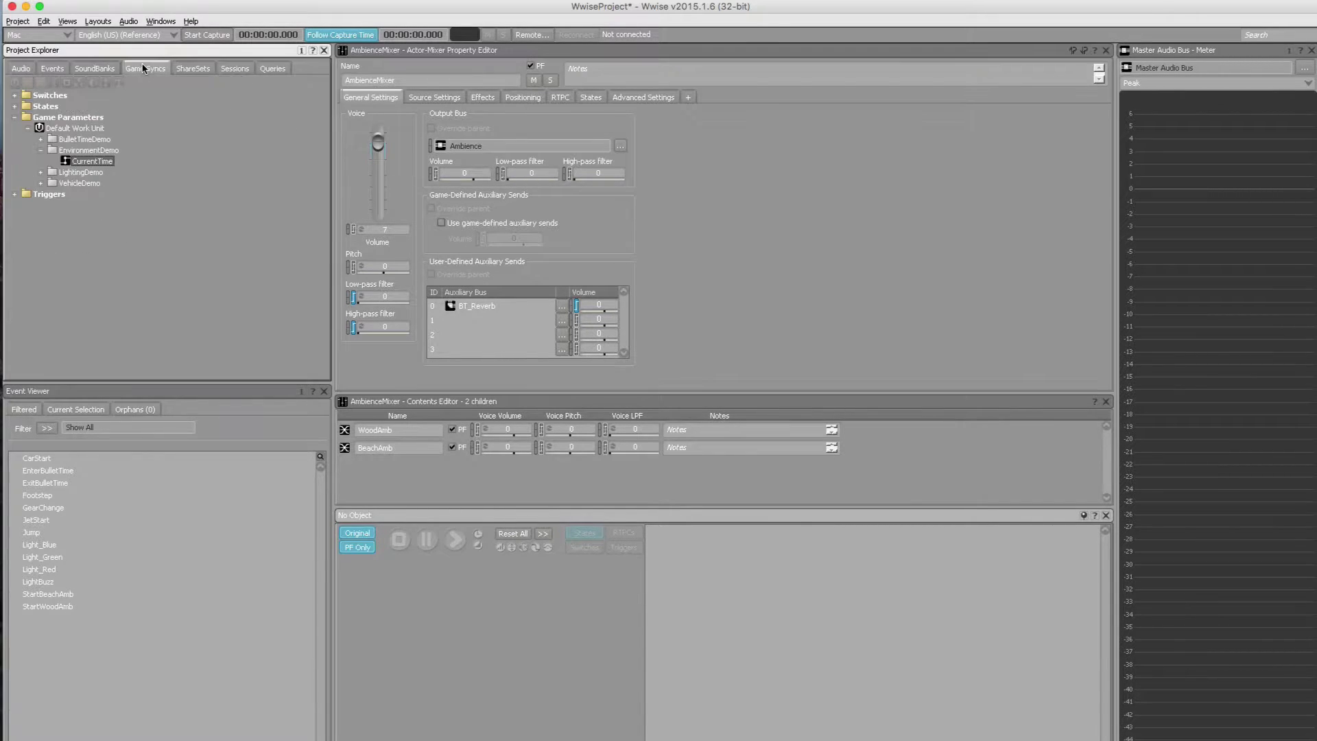
# - Open the CurrentTime game parameter and check its Min 0, Max 23 and Default 12
pyautogui.click(109, 162)
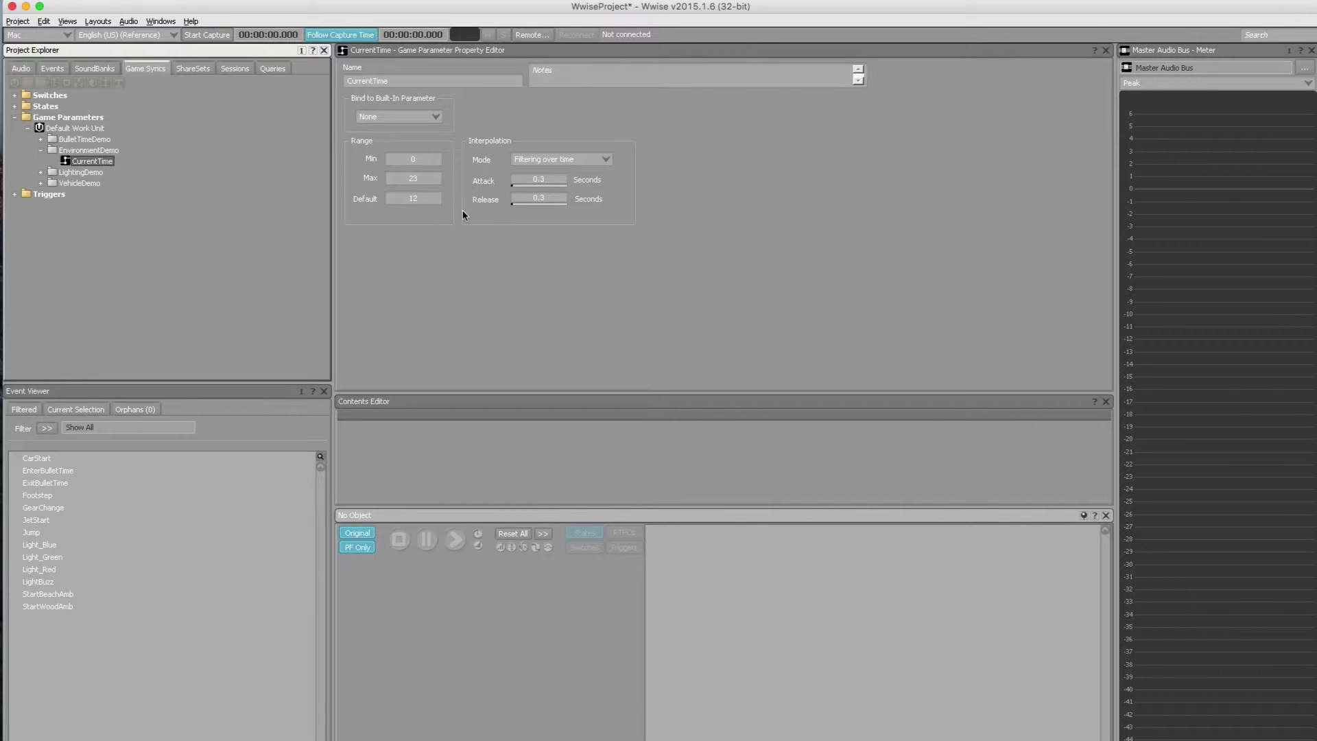
pyautogui.click(415, 157)
pyautogui.click(423, 179)
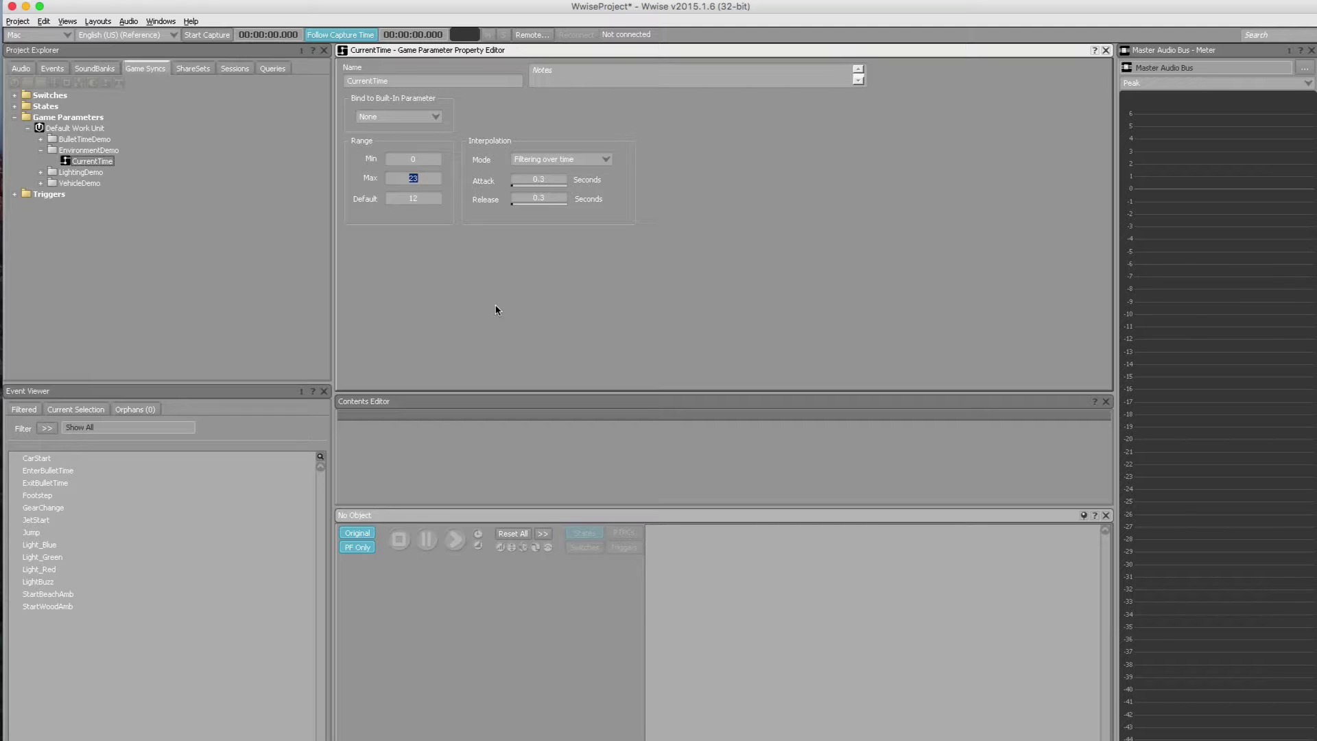
pyautogui.click(431, 199)
# - Select DayAmb under AmbienceMixer > WoodAmb in the Audio hierarchy to view its properties
pyautogui.click(20, 68)
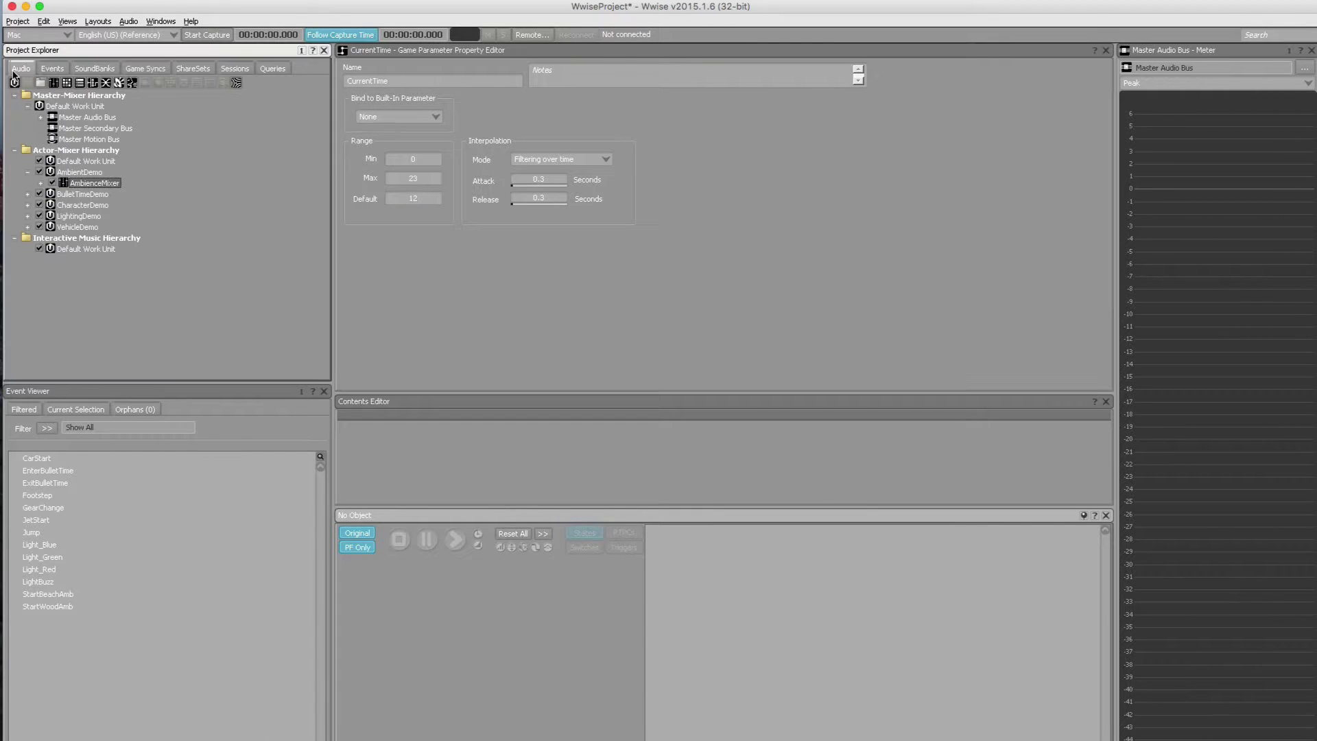
pyautogui.click(41, 184)
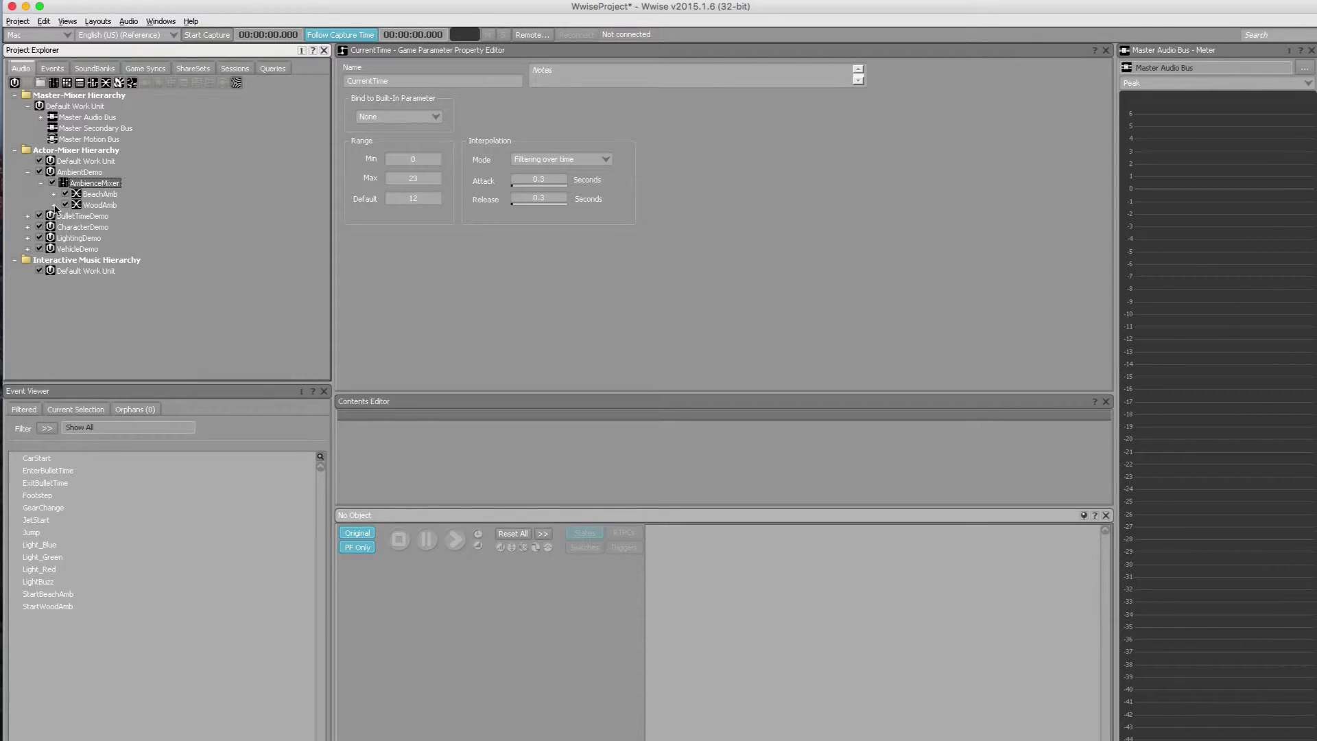
pyautogui.click(54, 206)
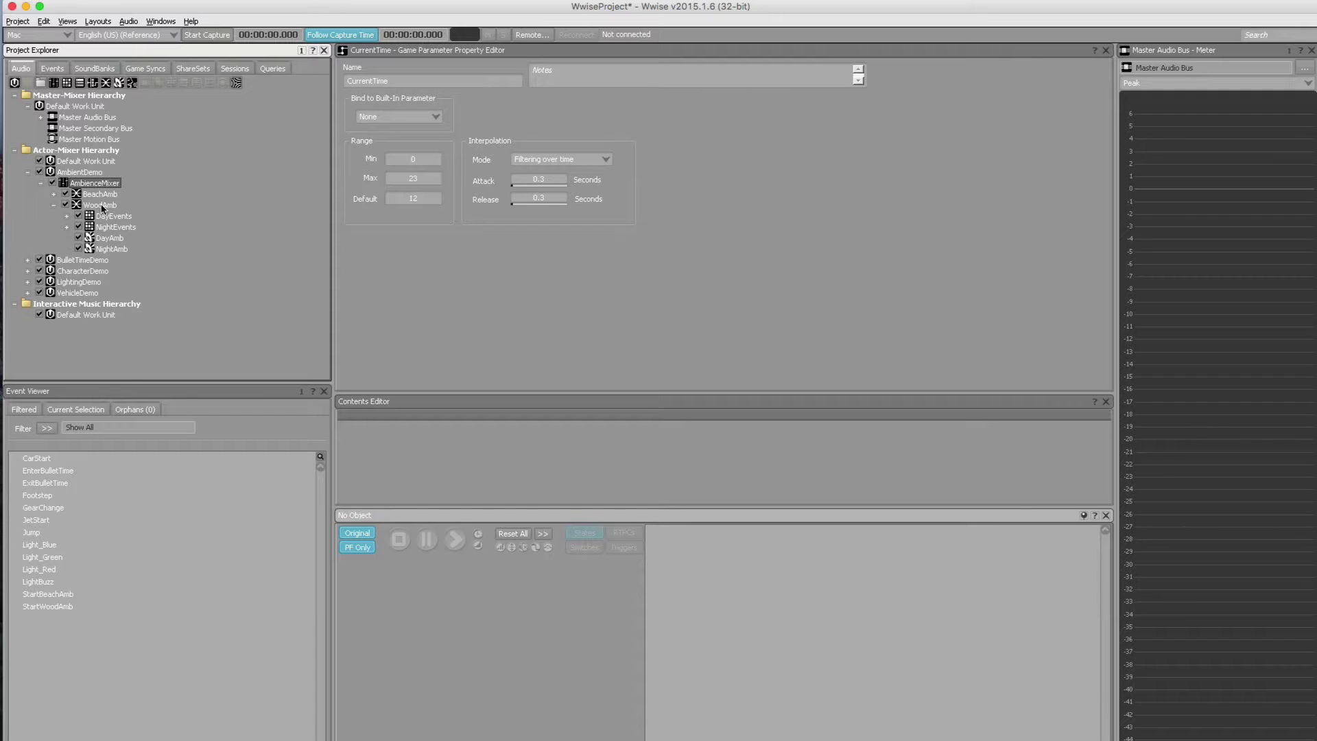
pyautogui.click(110, 240)
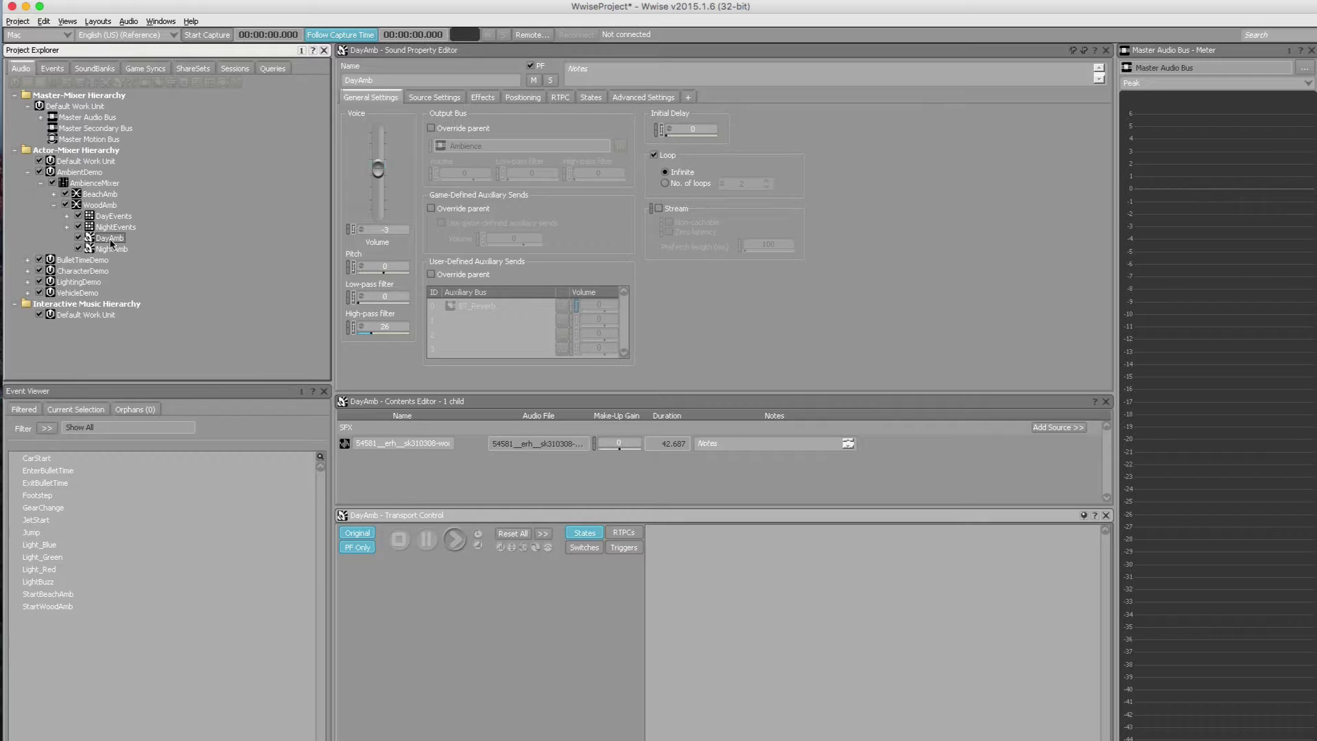
# - View NightAmb's properties, then the DayEvents random container's properties
pyautogui.click(113, 250)
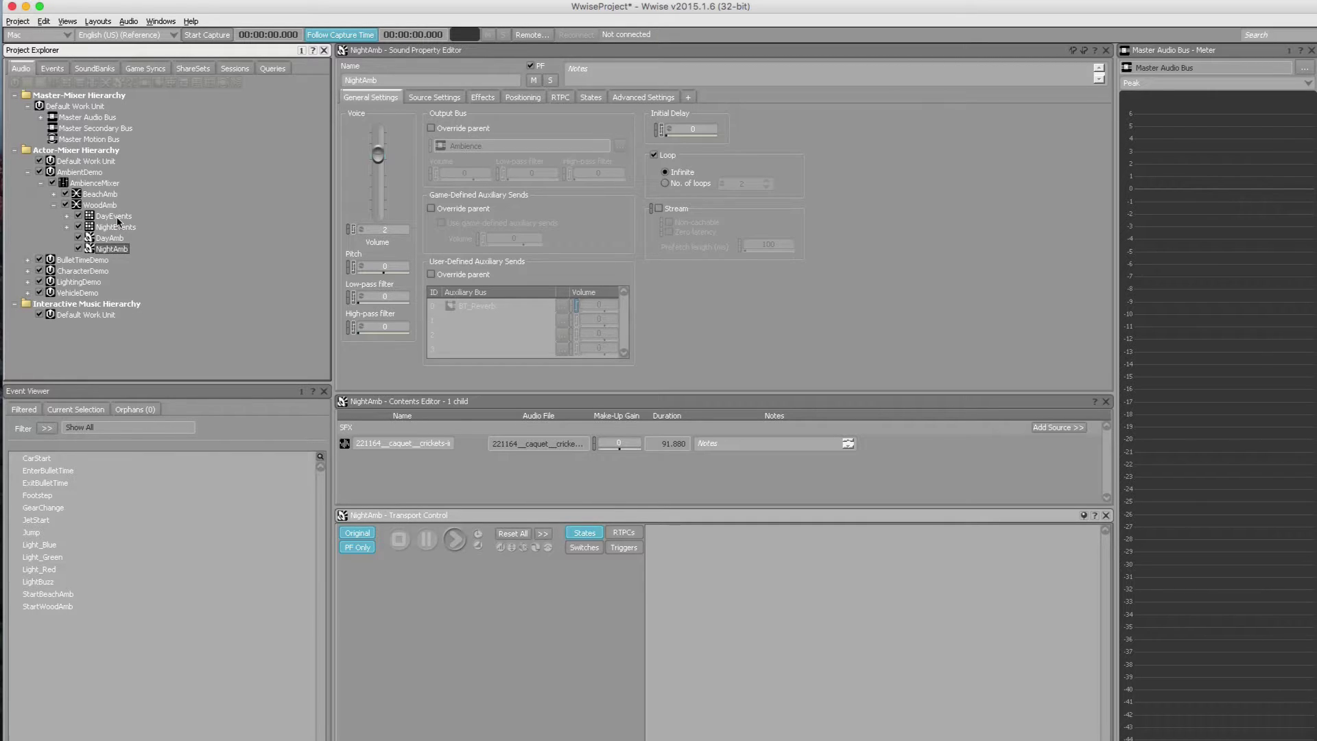
pyautogui.click(116, 216)
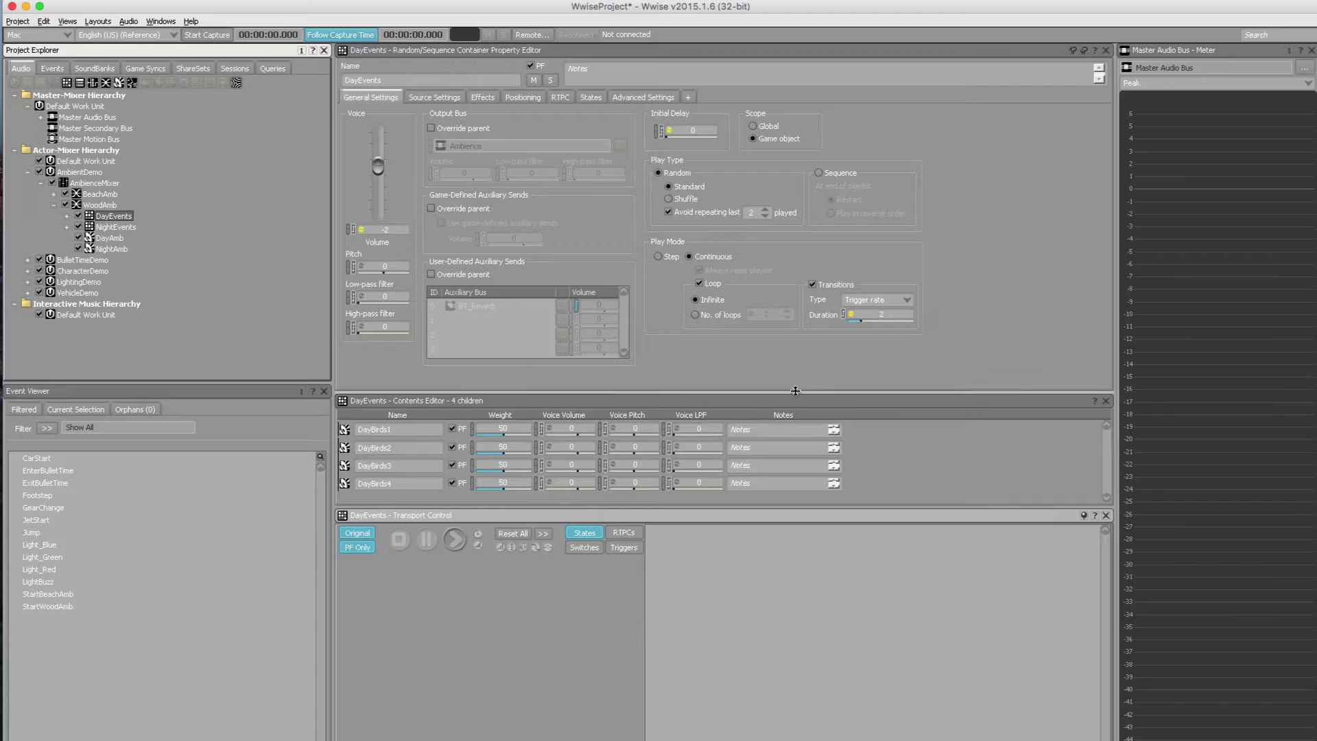
# - Enlarge the children list and select the NightEvents random container
pyautogui.moveTo(794, 393); pyautogui.dragTo(798, 363)
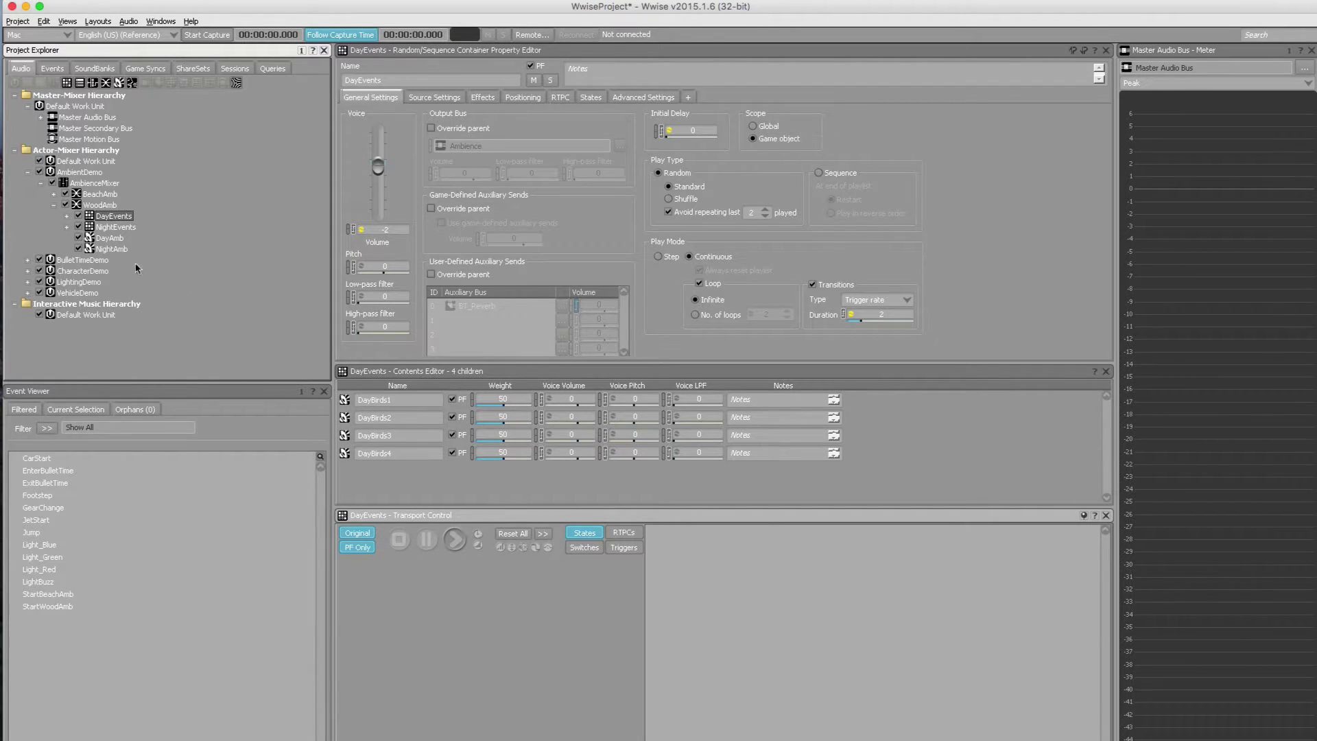
pyautogui.click(117, 227)
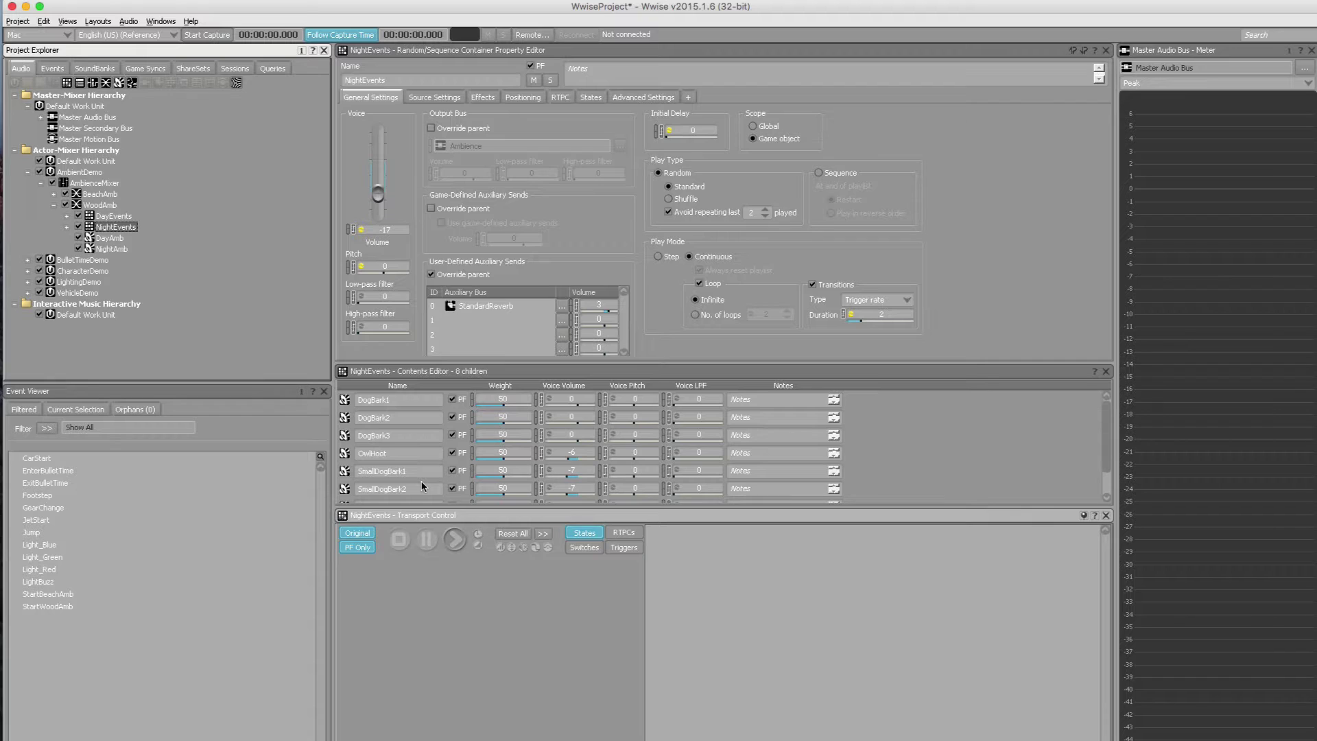
# - Review NightEvents and DayEvents positioning, then open WoodAmb's Blend Track Editor from General Settings
pyautogui.click(530, 100)
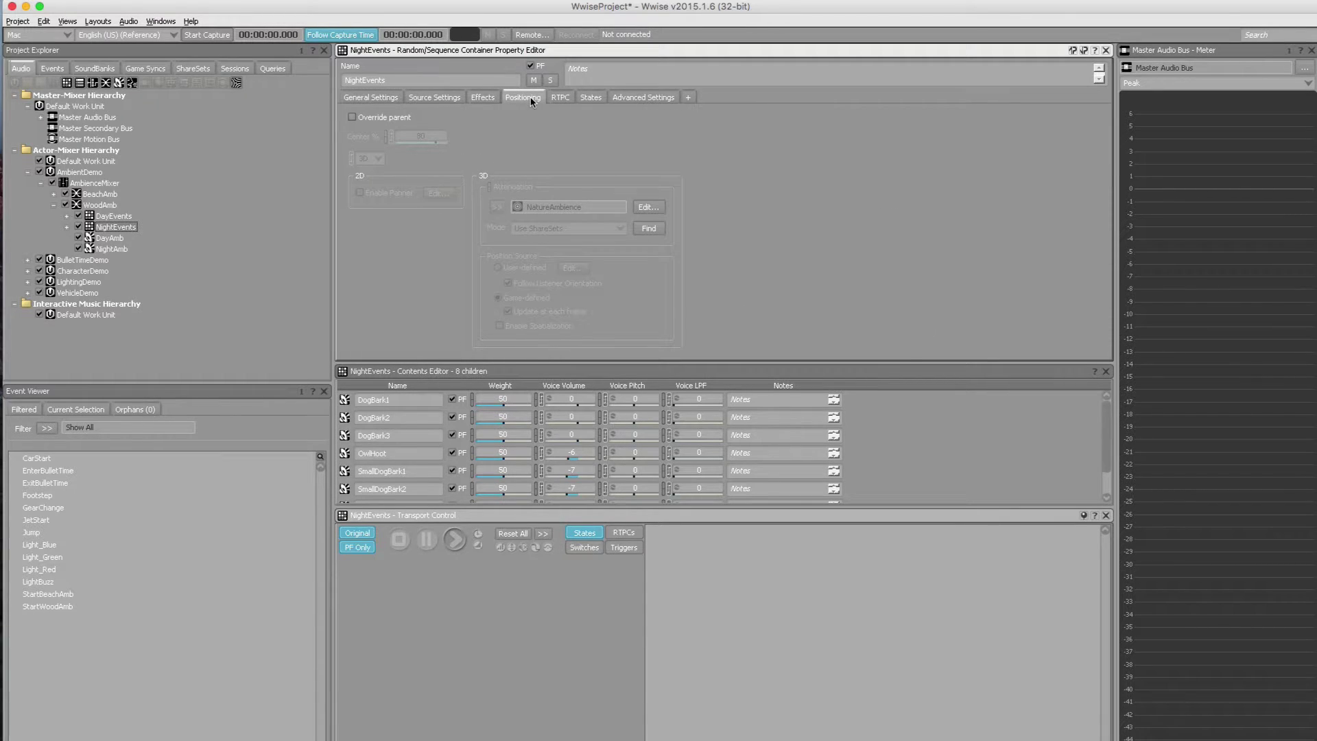
pyautogui.click(105, 218)
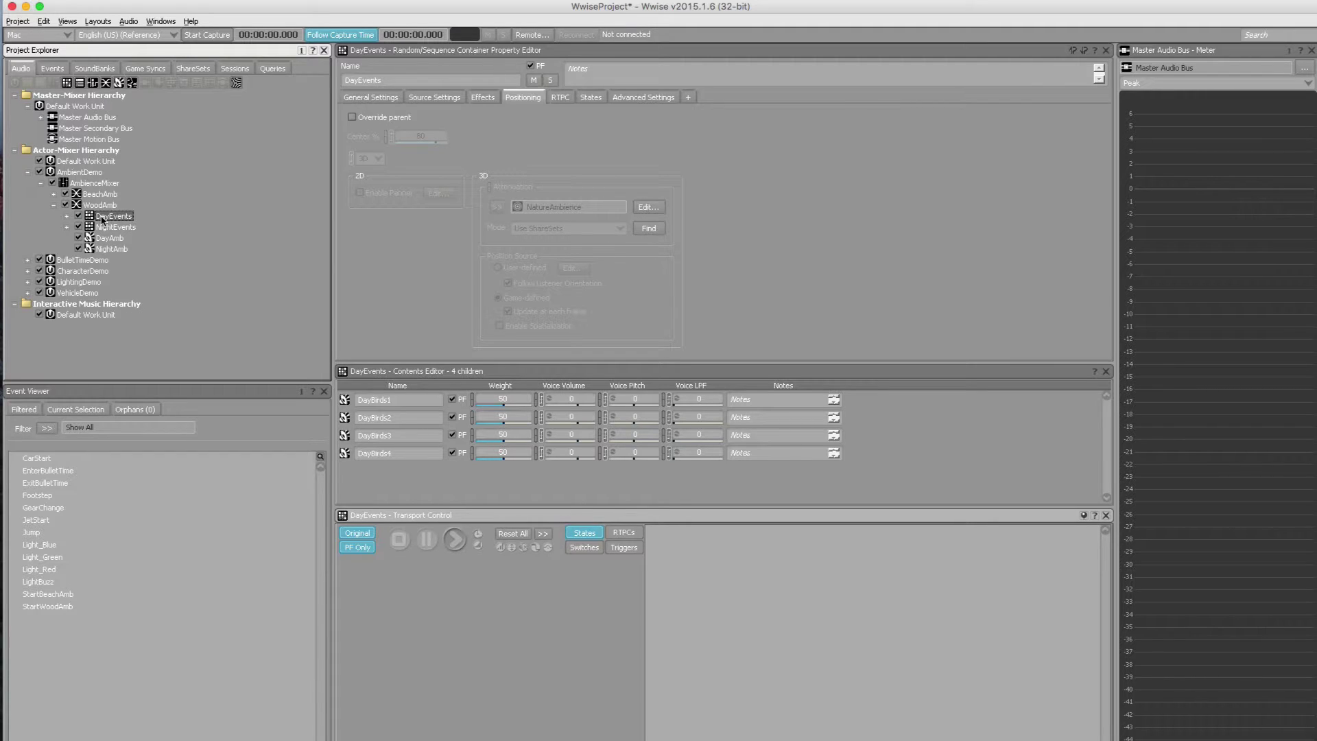
pyautogui.click(98, 206)
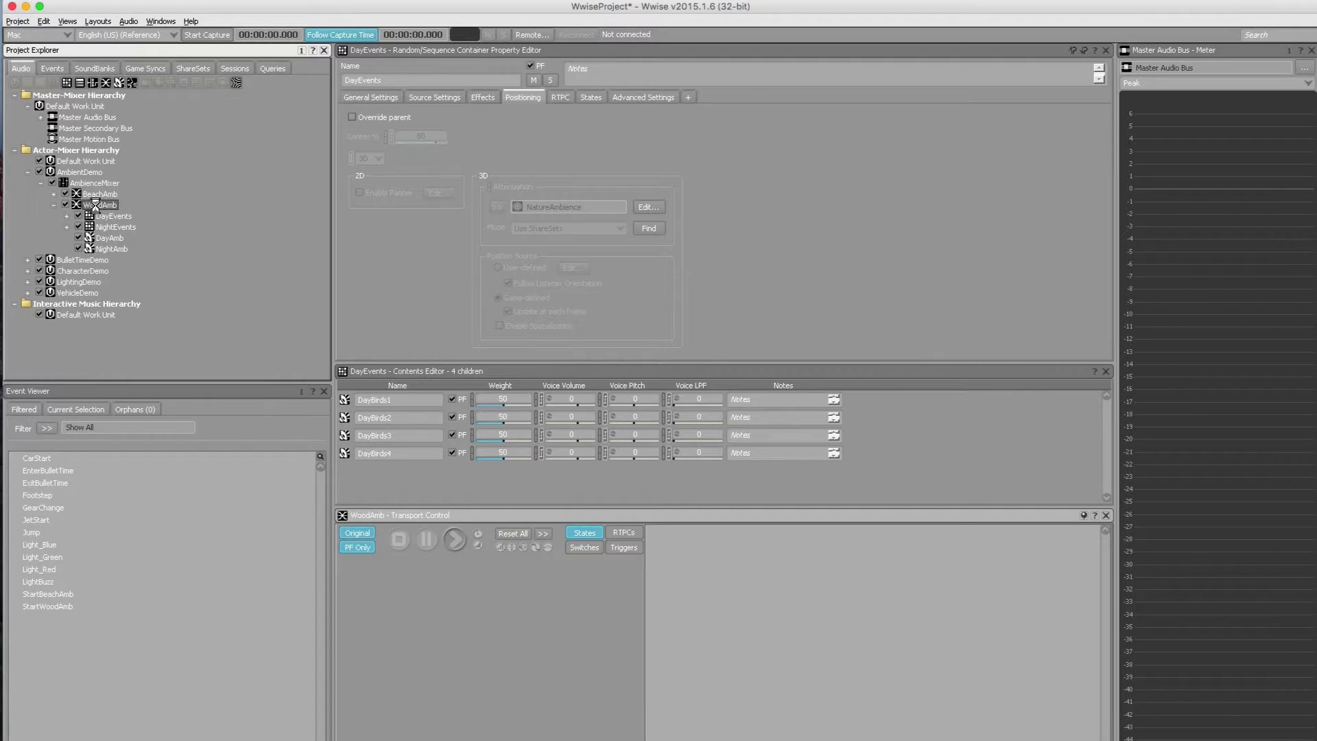
pyautogui.click(371, 97)
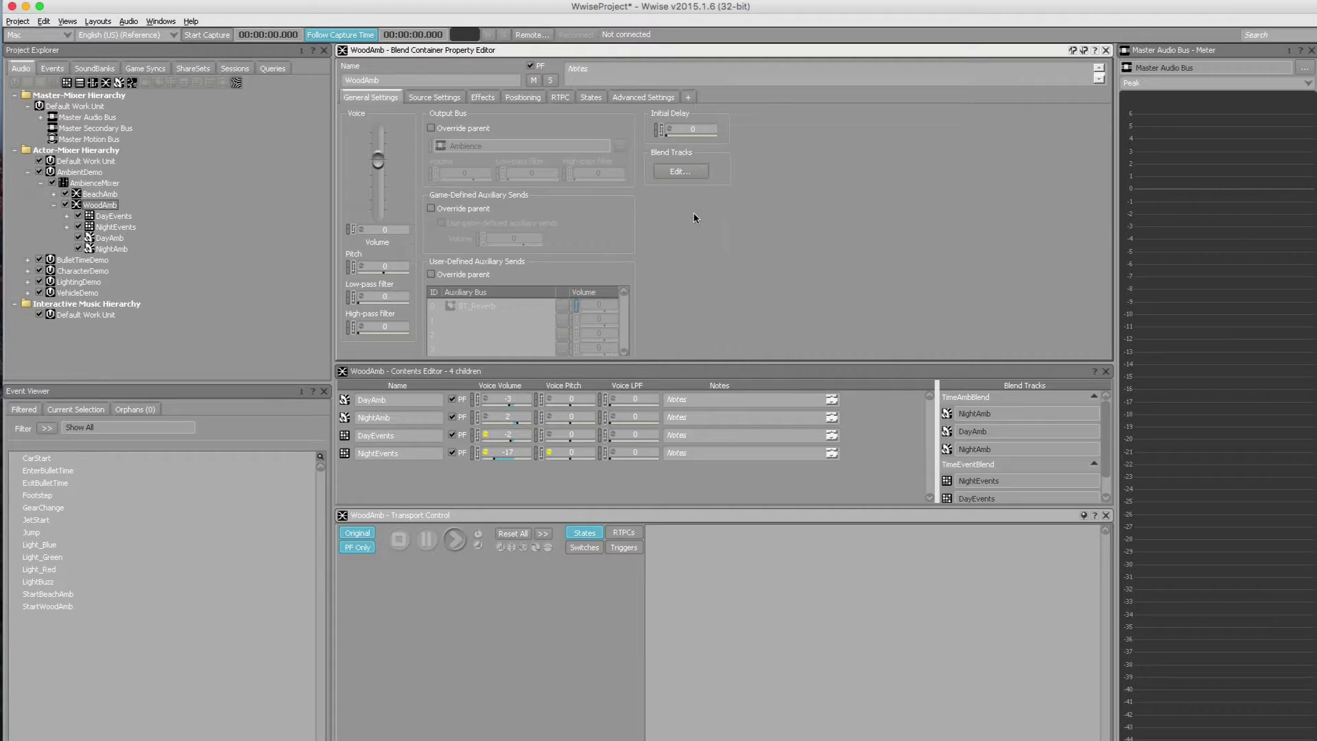
pyautogui.click(679, 172)
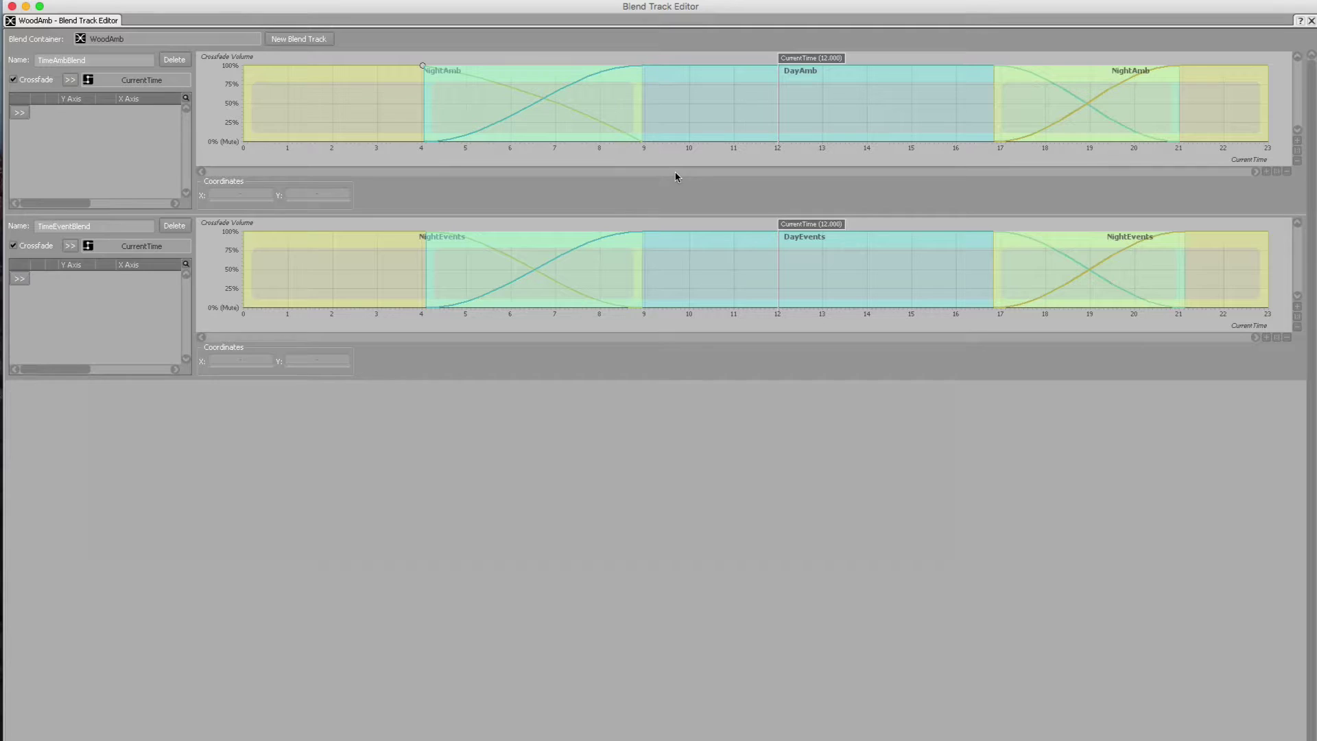
# - Scrub CurrentTime in the TimeAmbBlend track to preview the day/night crossfade
pyautogui.doubleClick(100, 63)
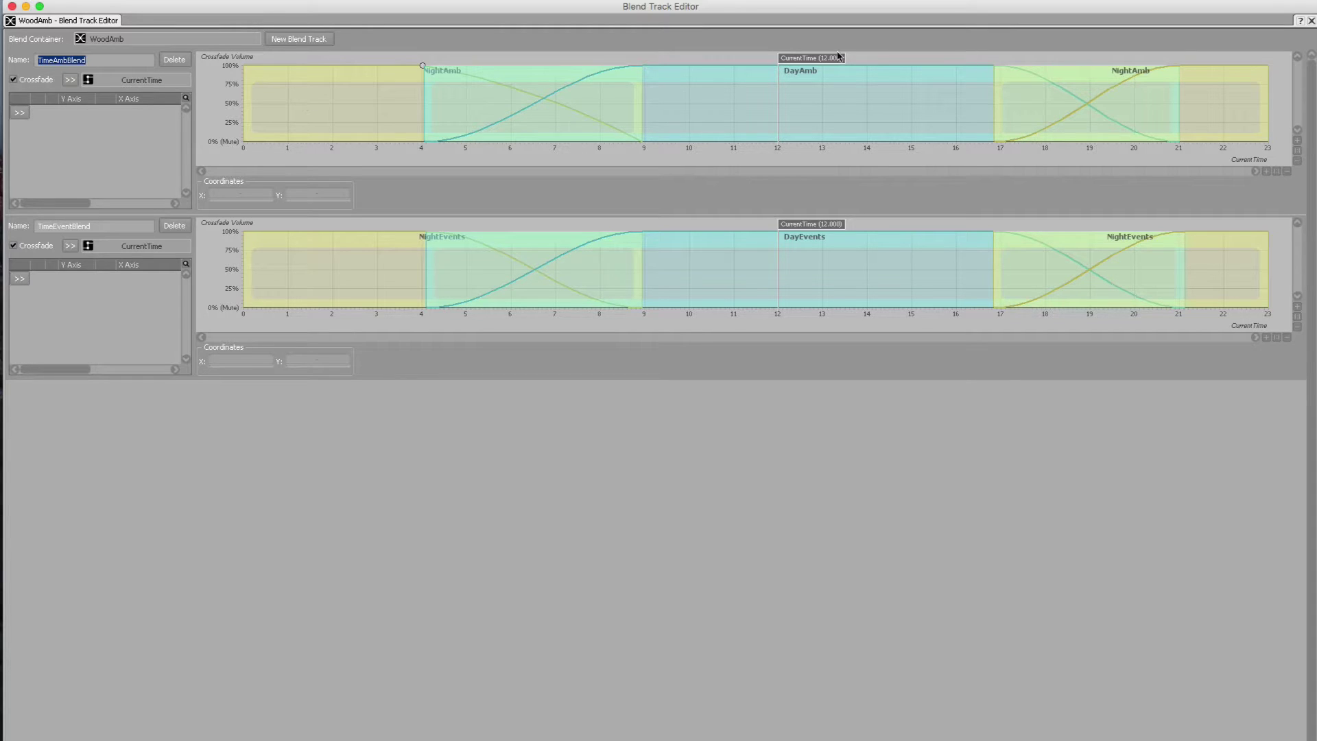
pyautogui.moveTo(803, 61)
pyautogui.mouseDown()
pyautogui.moveTo(644, 63)
pyautogui.moveTo(865, 63)
pyautogui.mouseUp()
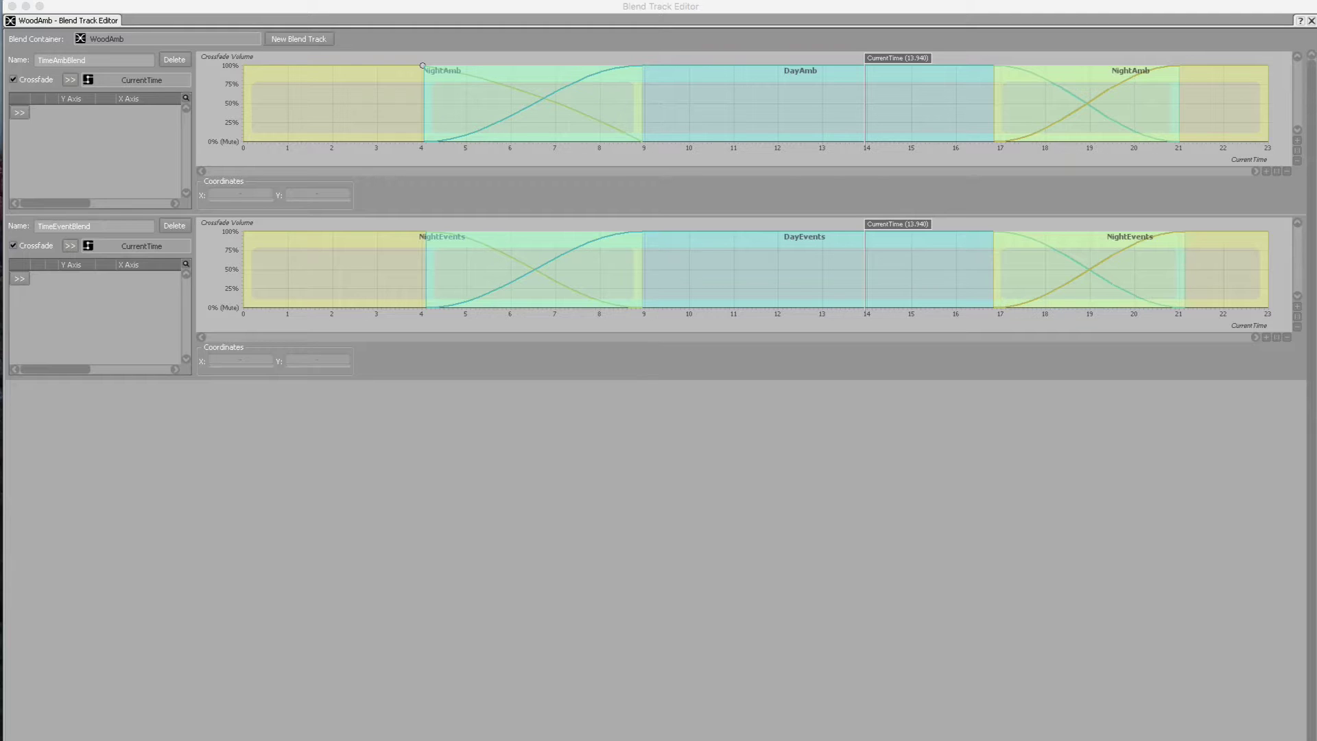
# - Close the Blend Track Editor and open the StartWoodAmb event under AmbientEvents
pyautogui.click(11, 6)
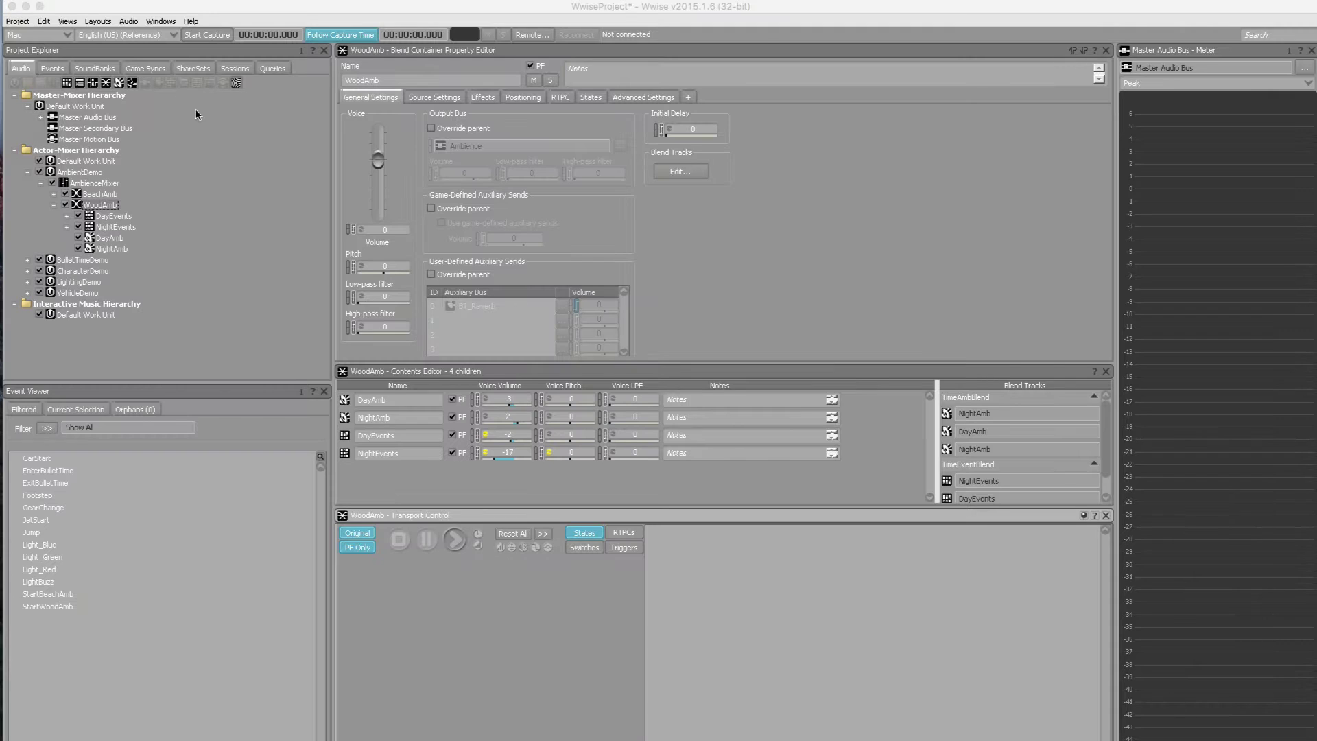
pyautogui.click(66, 72)
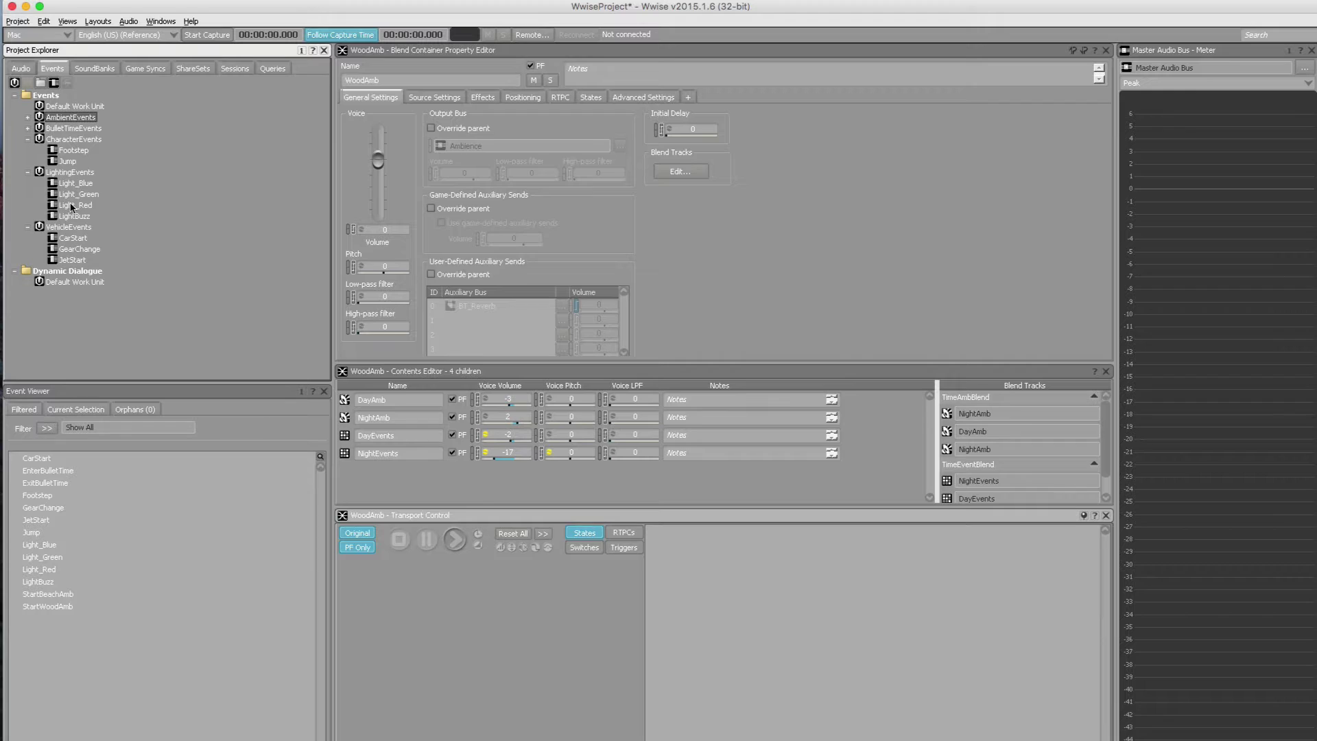
pyautogui.click(28, 117)
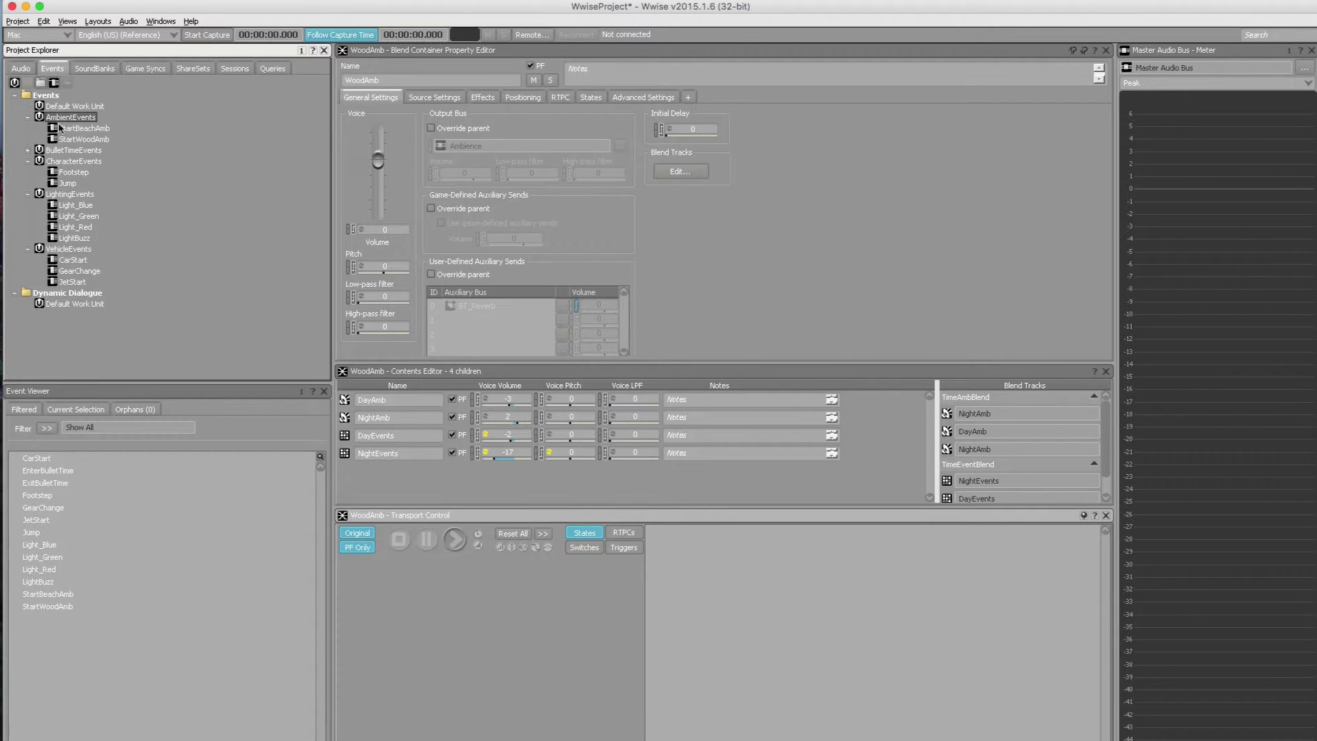
pyautogui.click(101, 140)
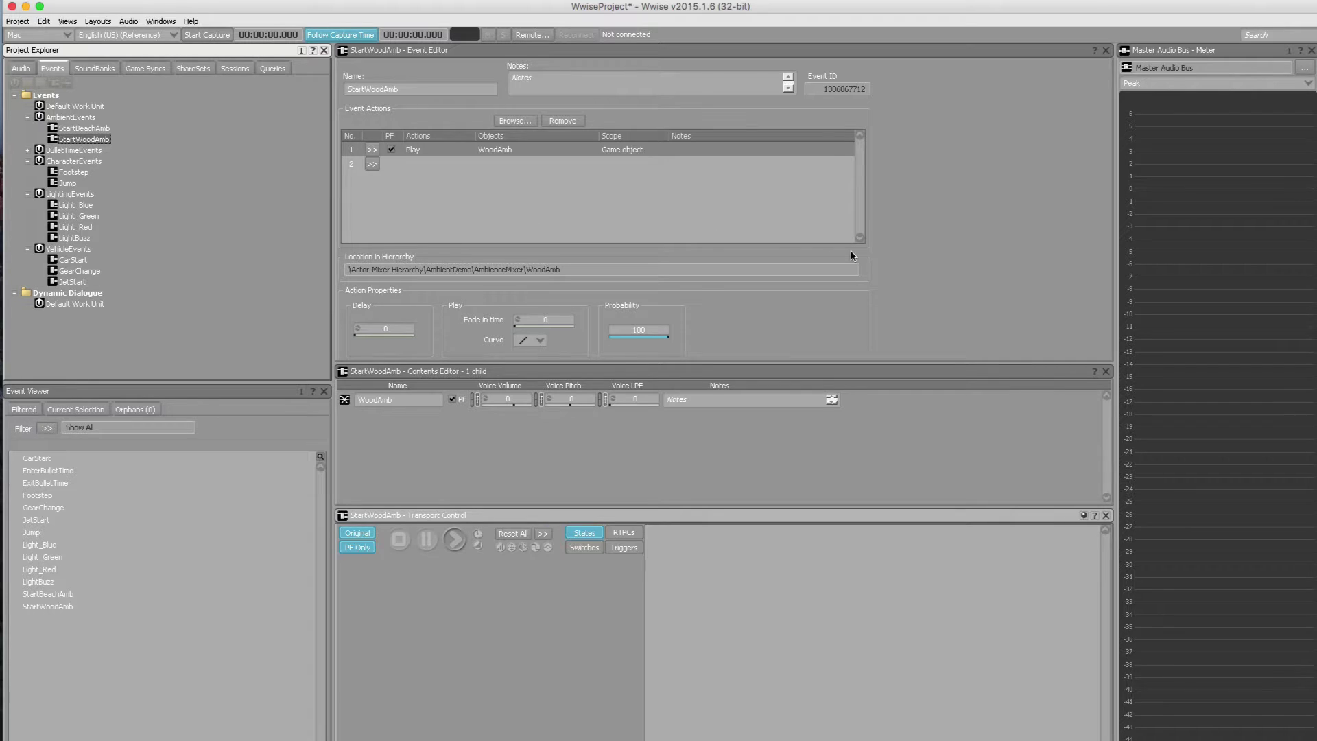
# - Switch to the Mixer layout, back to Designer with F5, and show the ShareSets
pyautogui.click(96, 21)
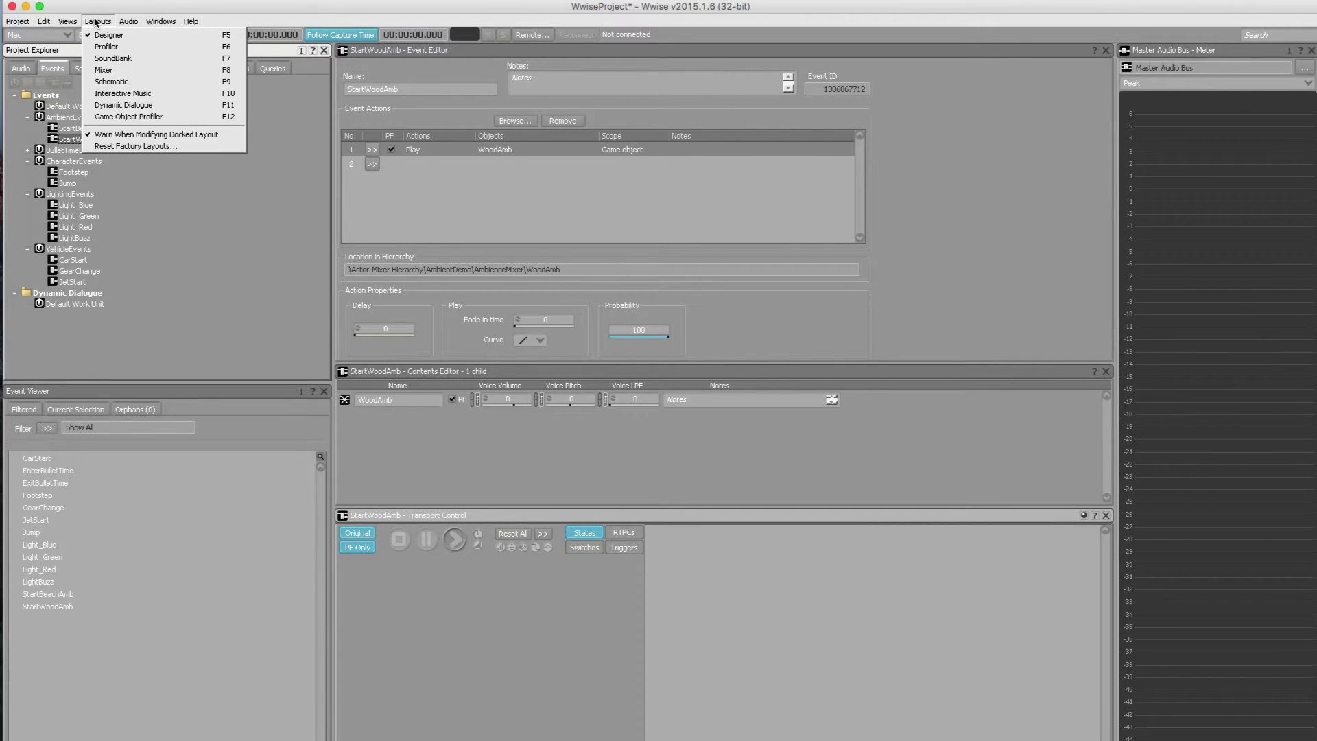
pyautogui.click(120, 70)
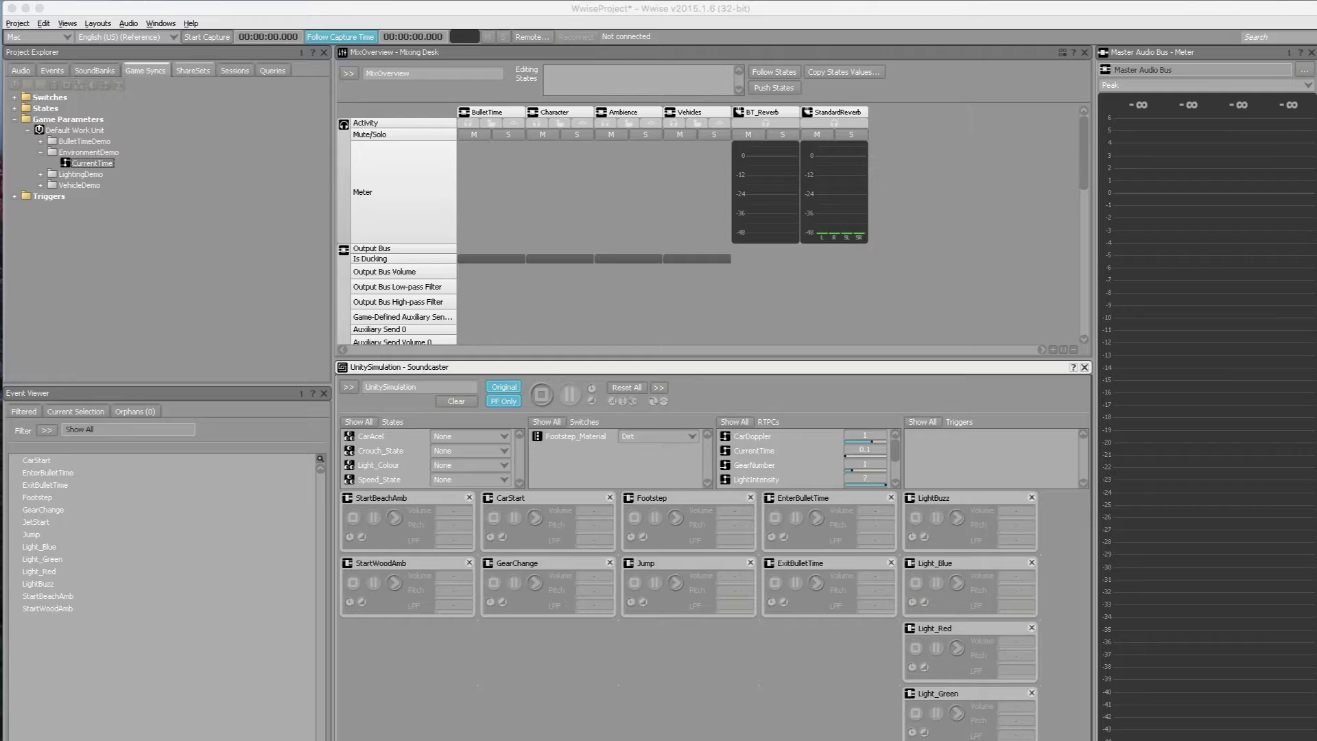
pyautogui.click(163, 103)
pyautogui.press('F5')
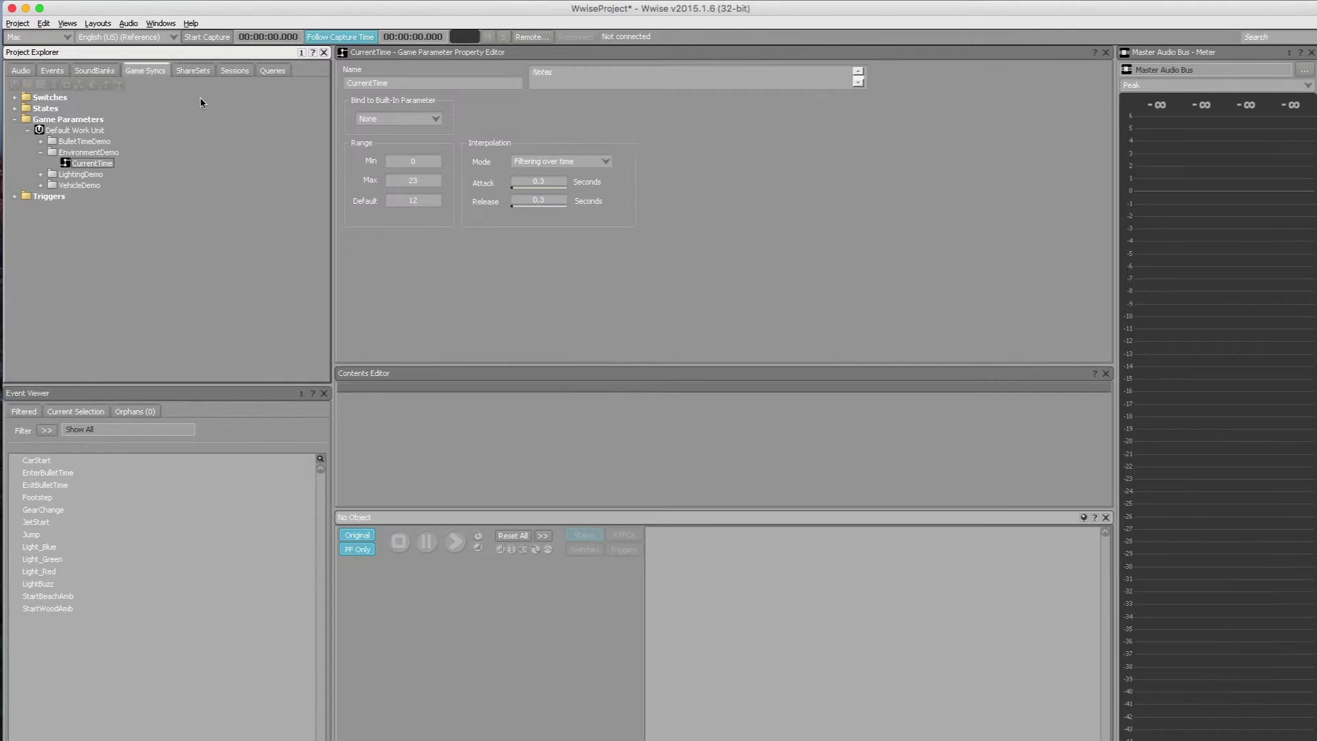
pyautogui.click(205, 72)
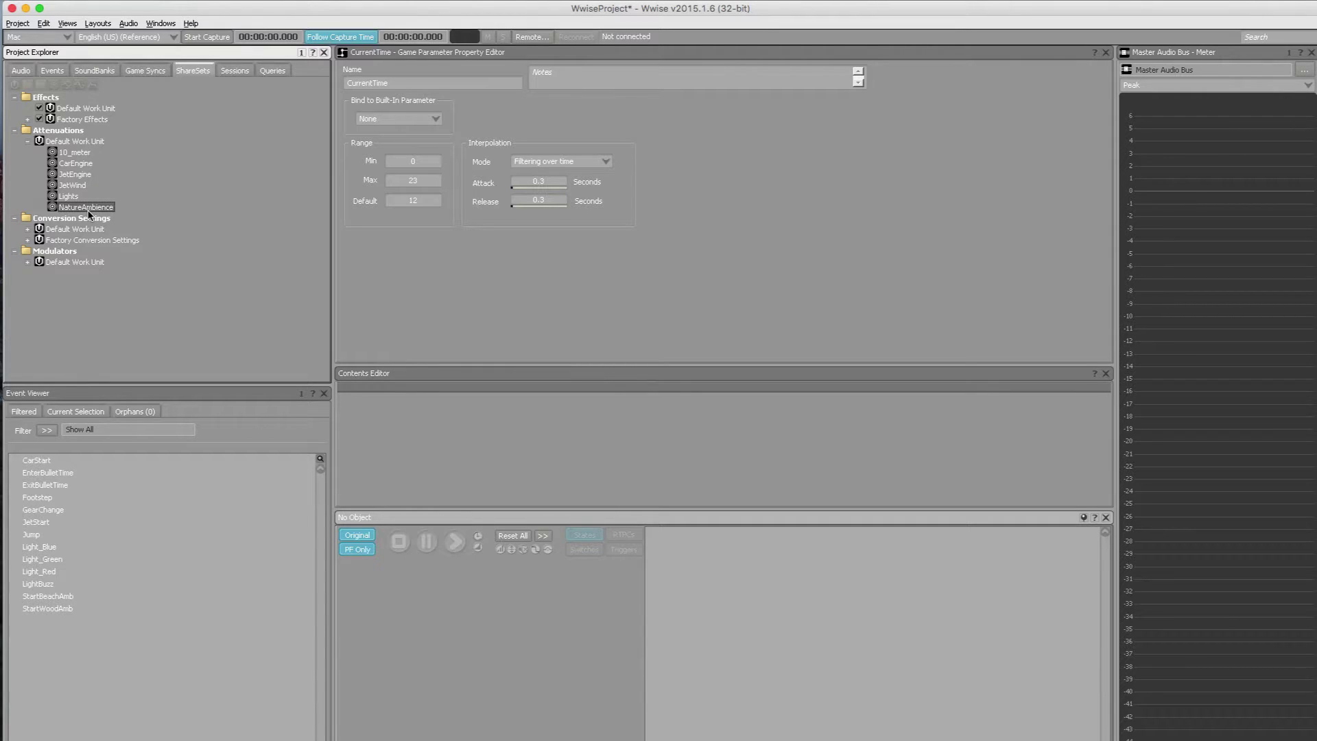
# - In NatureAmbience's Attenuation Editor, try Logarithmic (Base 1.41) and Sine curves, then restore Linear
pyautogui.doubleClick(88, 209)
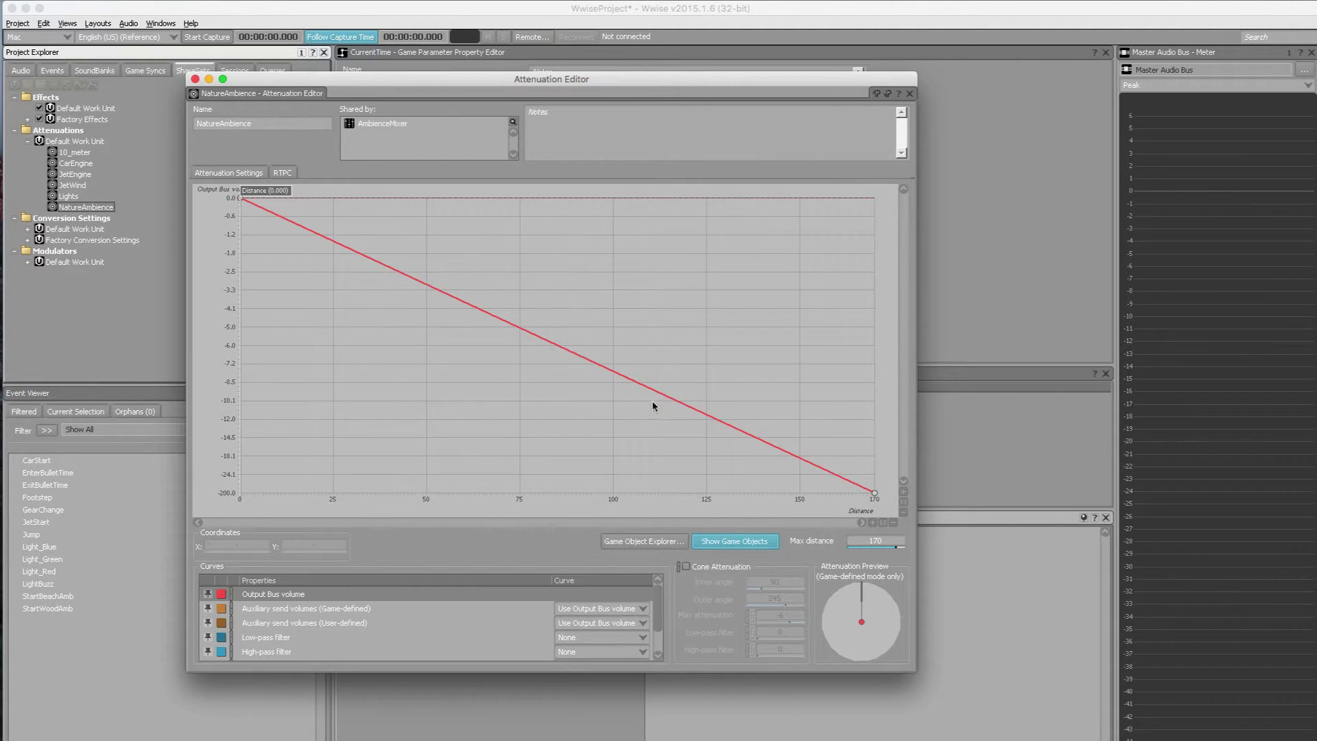
pyautogui.rightClick(604, 374)
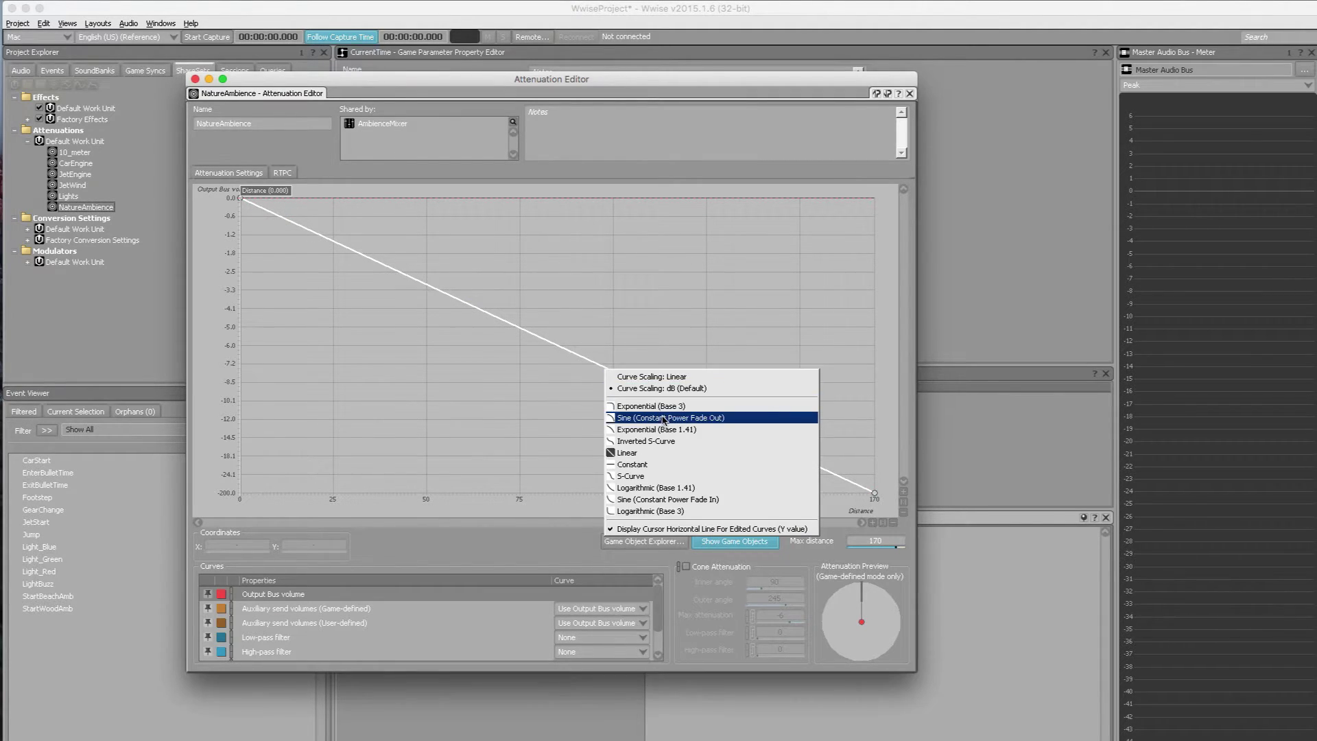
pyautogui.click(655, 487)
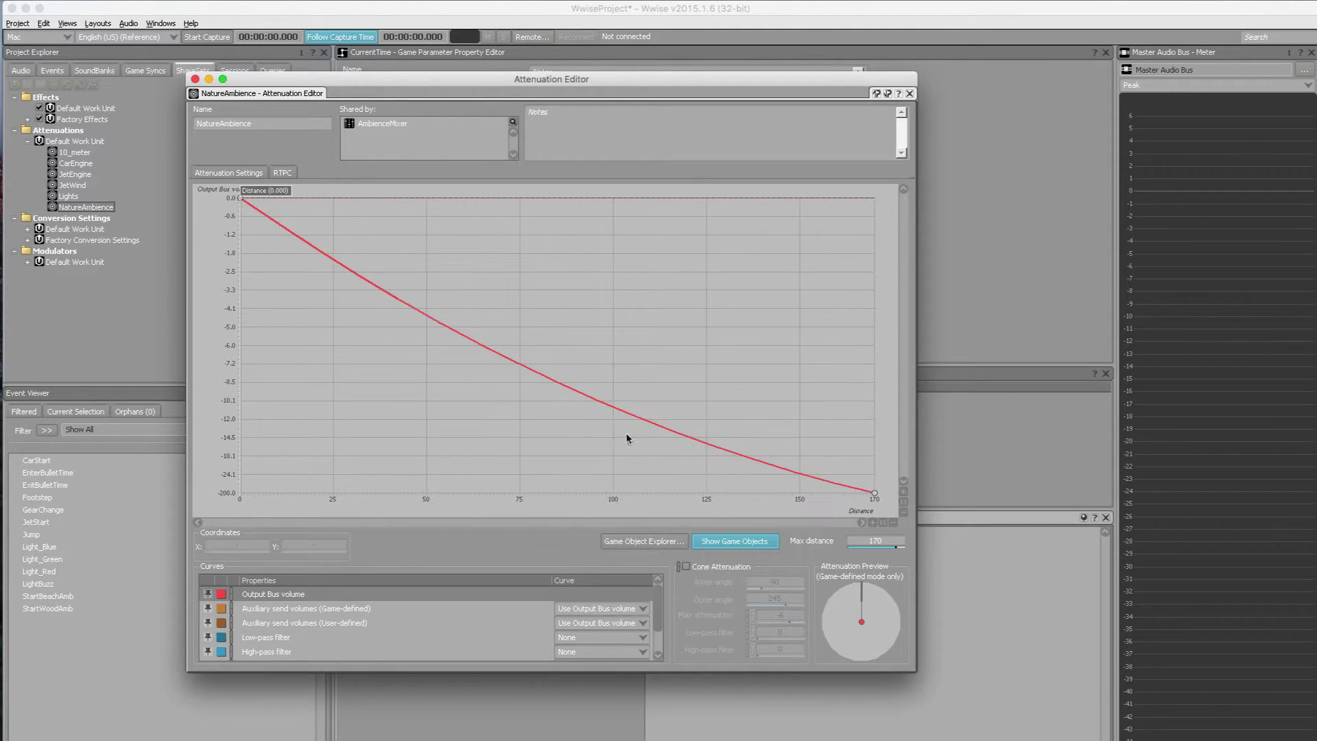
pyautogui.rightClick(542, 376)
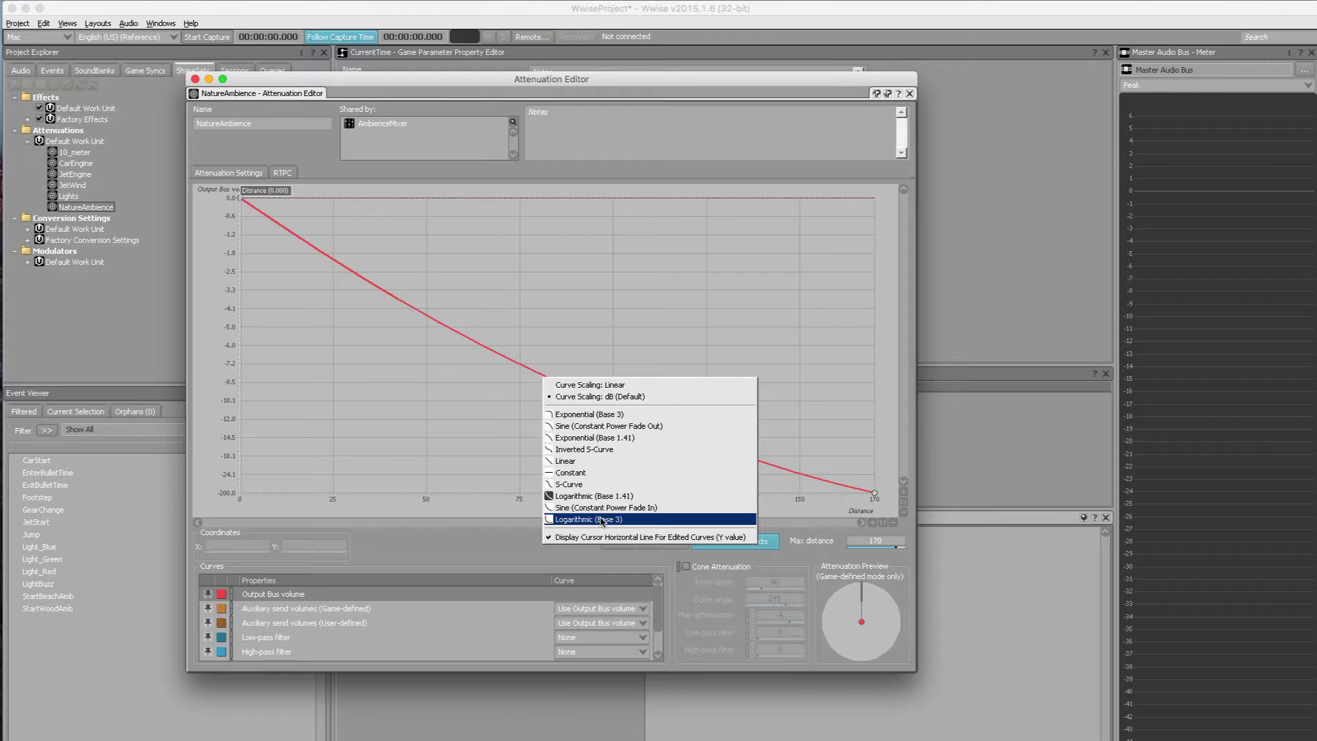
pyautogui.click(596, 508)
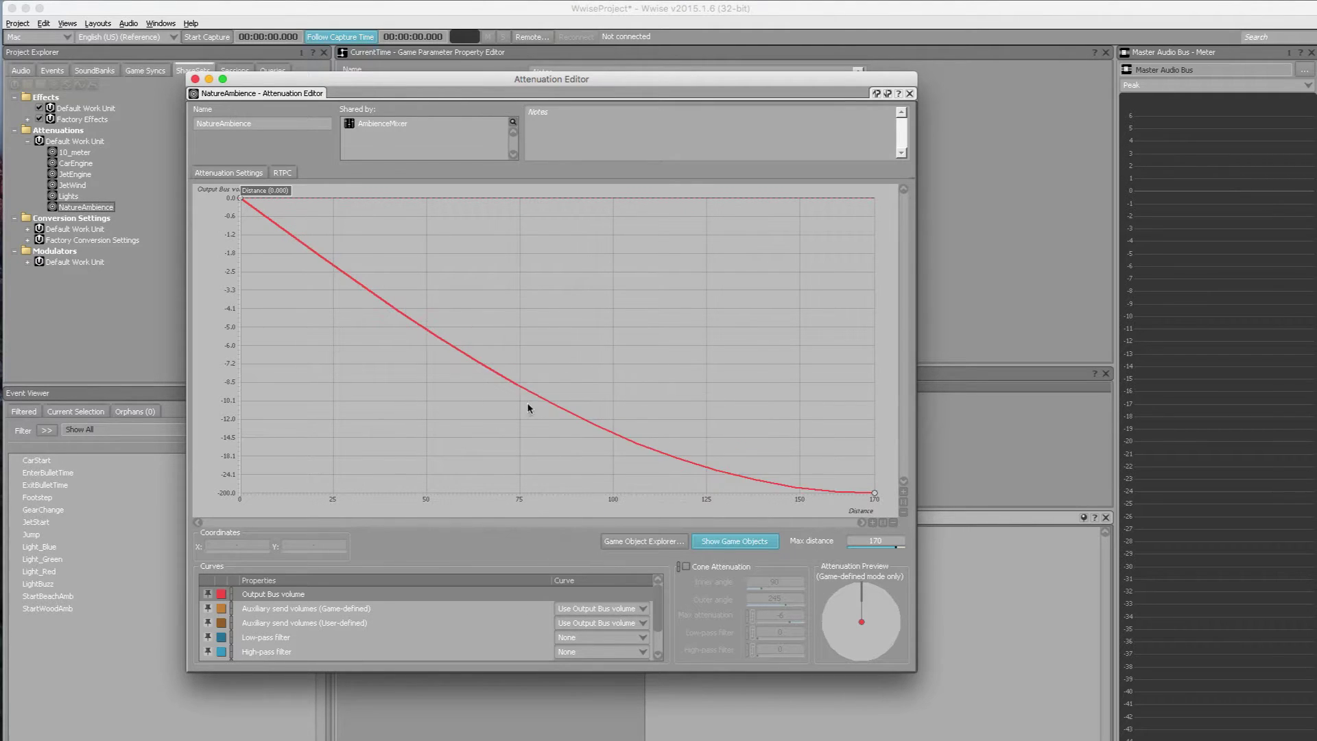
pyautogui.rightClick(510, 382)
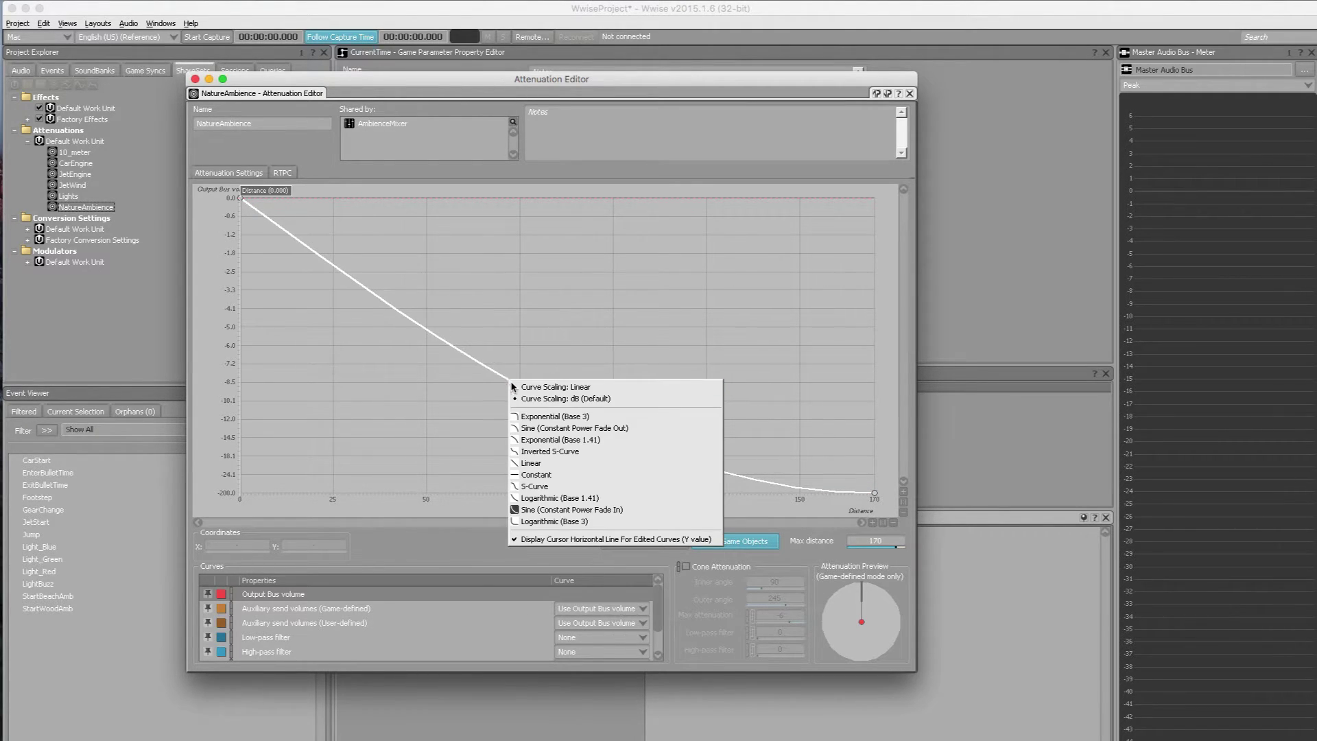
pyautogui.click(601, 462)
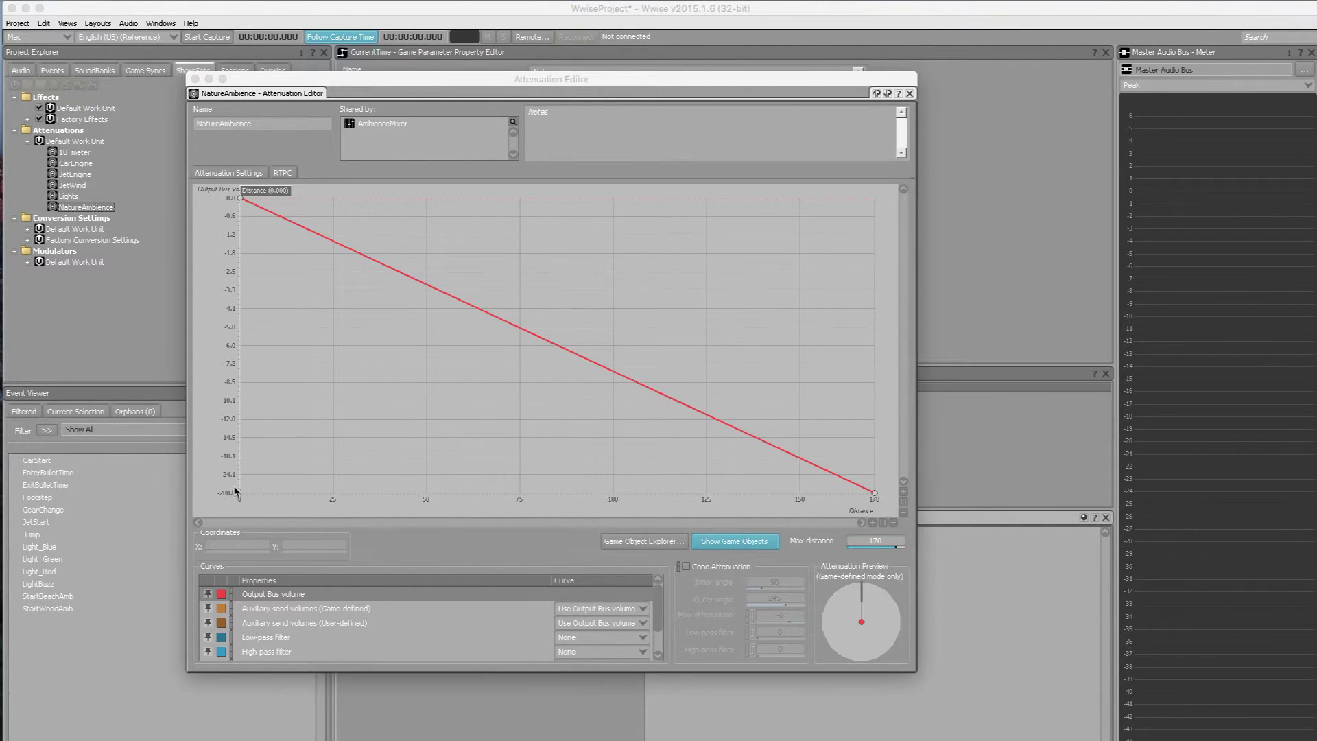
pyautogui.click(395, 131)
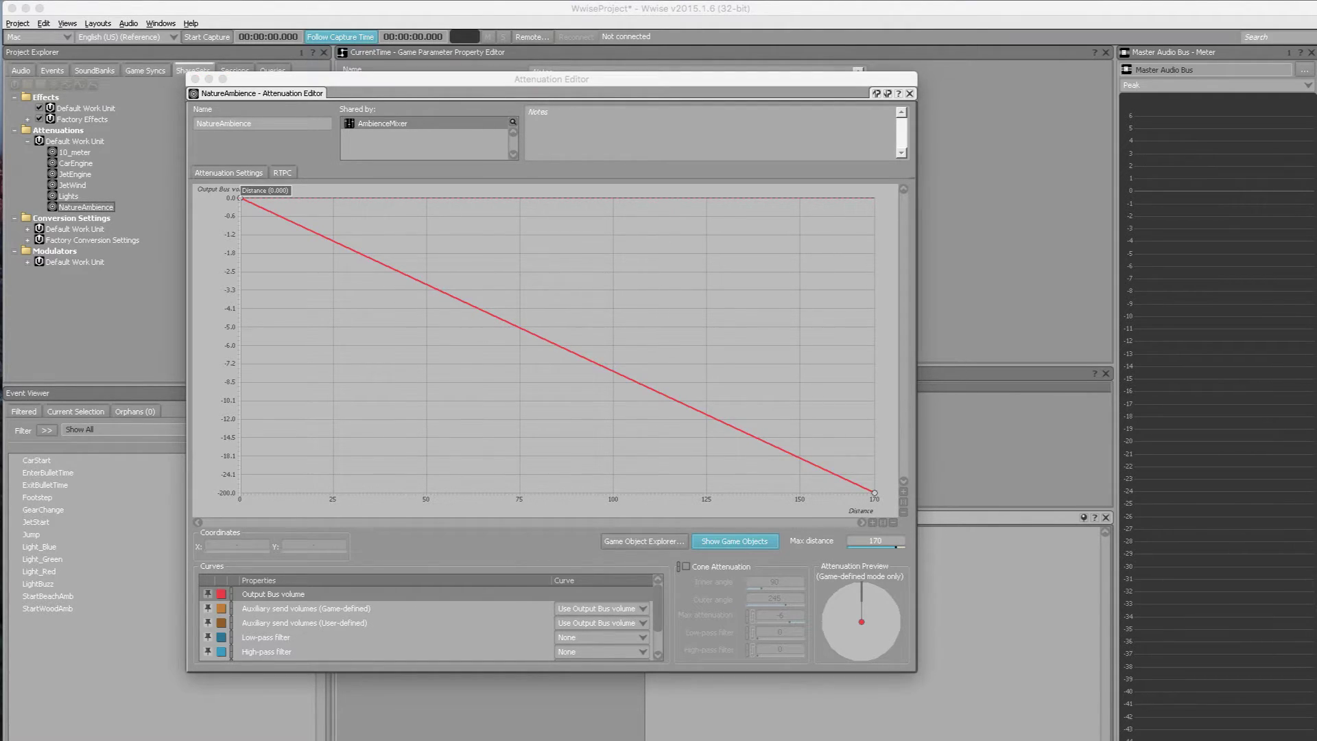
# - Close the Attenuation Editor, switch to the SoundBank layout, and tick the Ambient bank
pyautogui.click(195, 79)
pyautogui.click(104, 23)
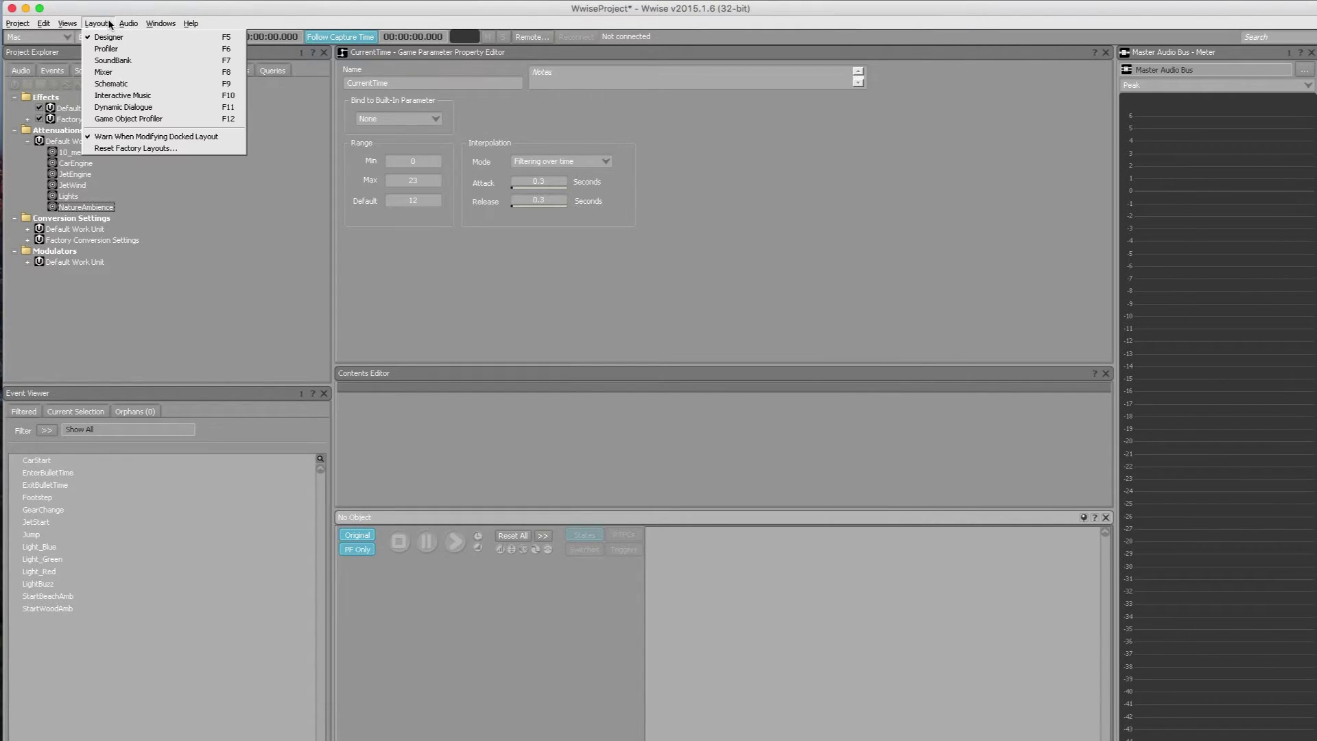
pyautogui.click(112, 59)
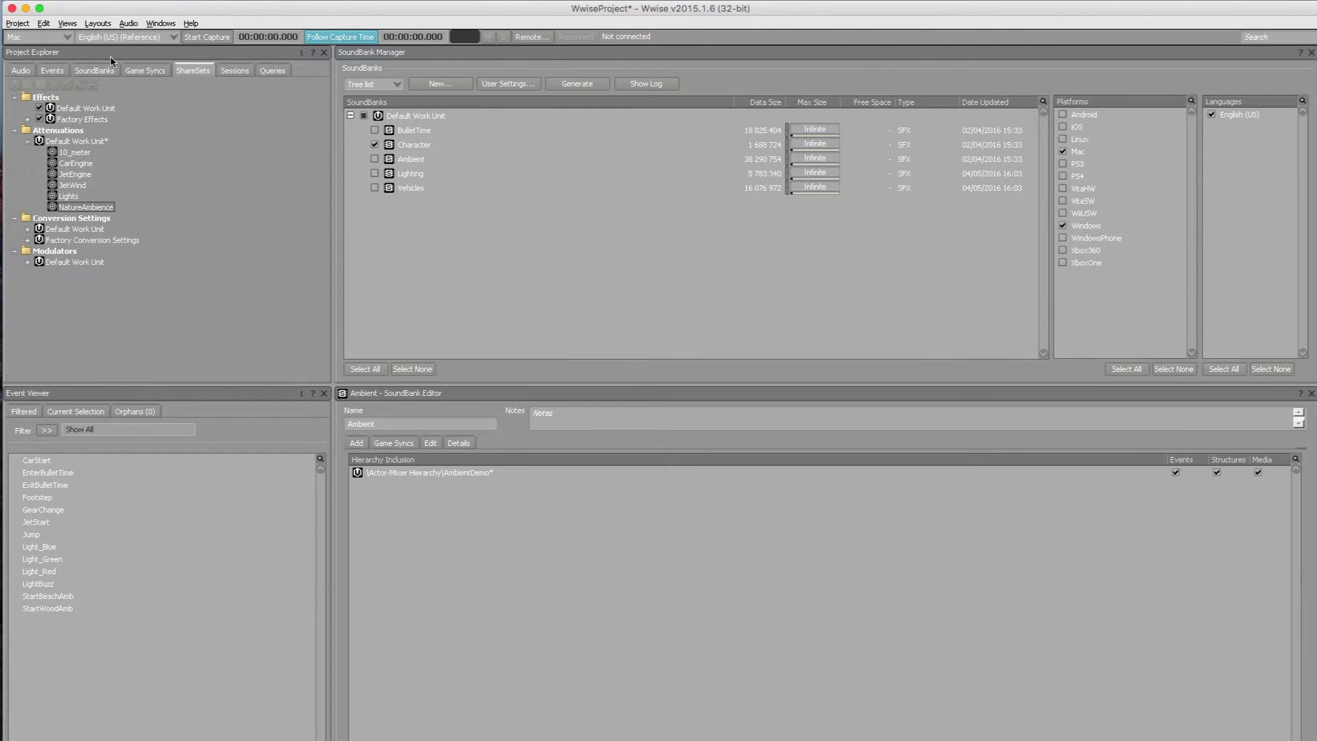
pyautogui.click(375, 159)
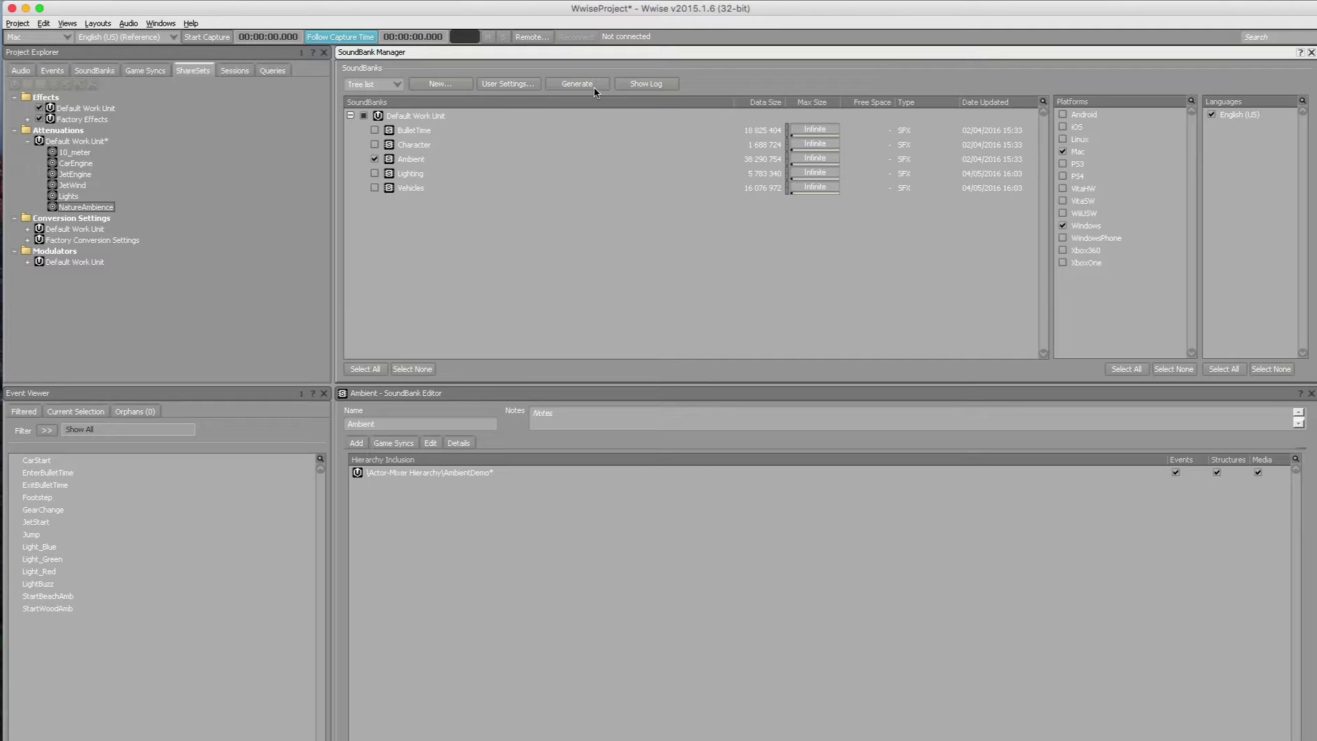
# - In Unity, create a Sphere, frame it, and disable its Sphere Collider and Mesh Renderer
pyautogui.press('super+Tab')
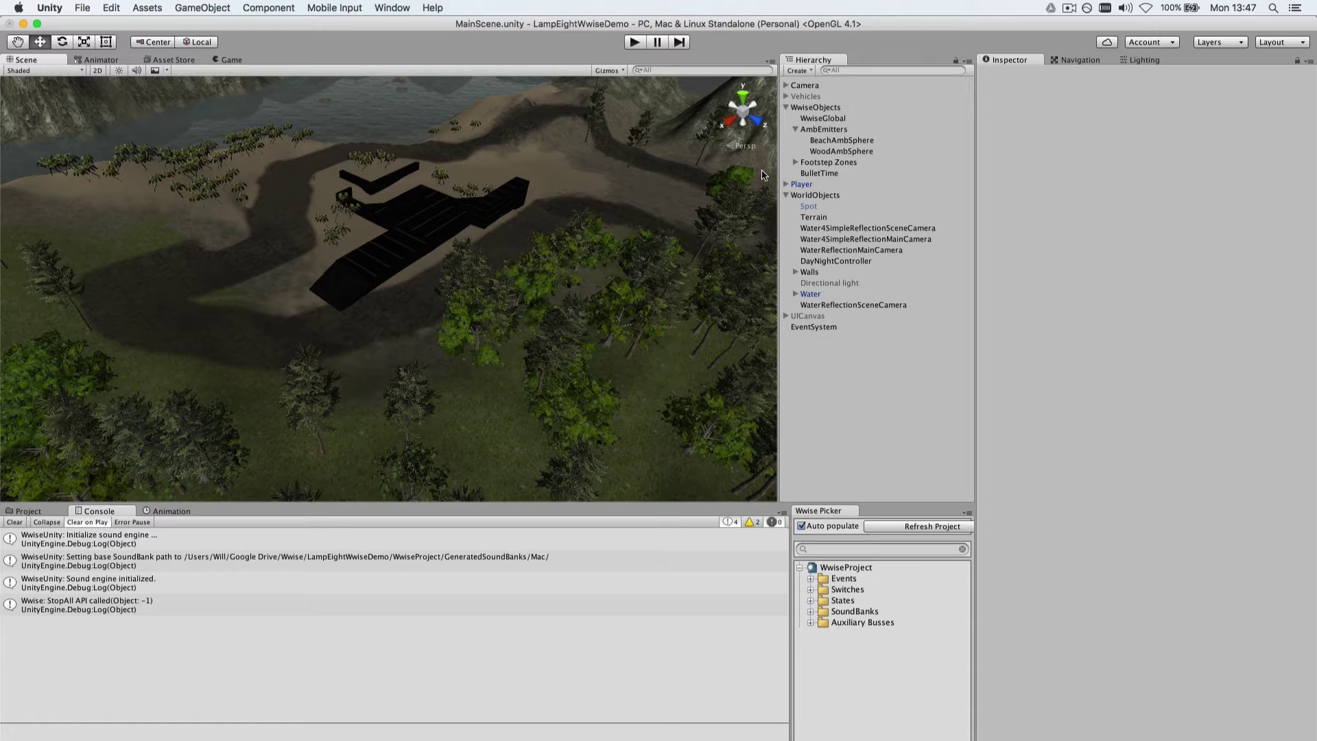
pyautogui.click(208, 10)
pyautogui.moveTo(205, 50)
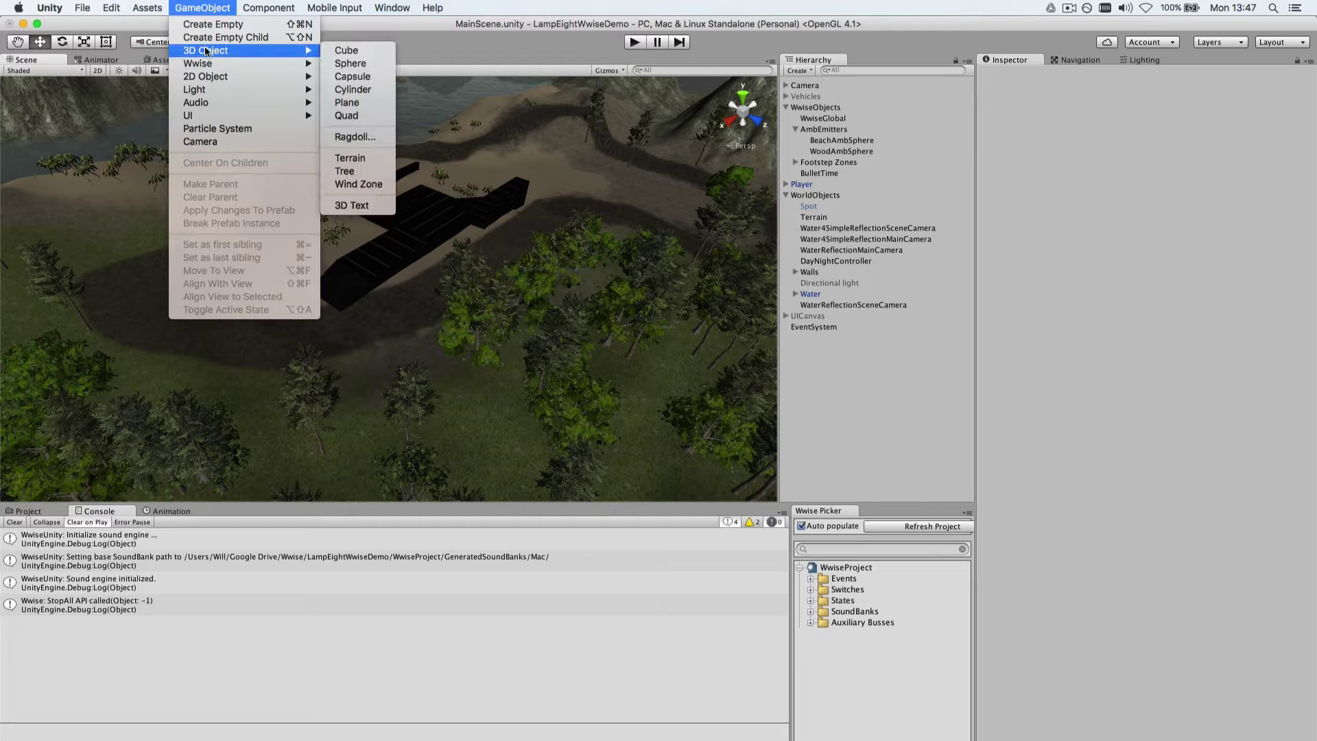
pyautogui.click(343, 63)
pyautogui.press('f')
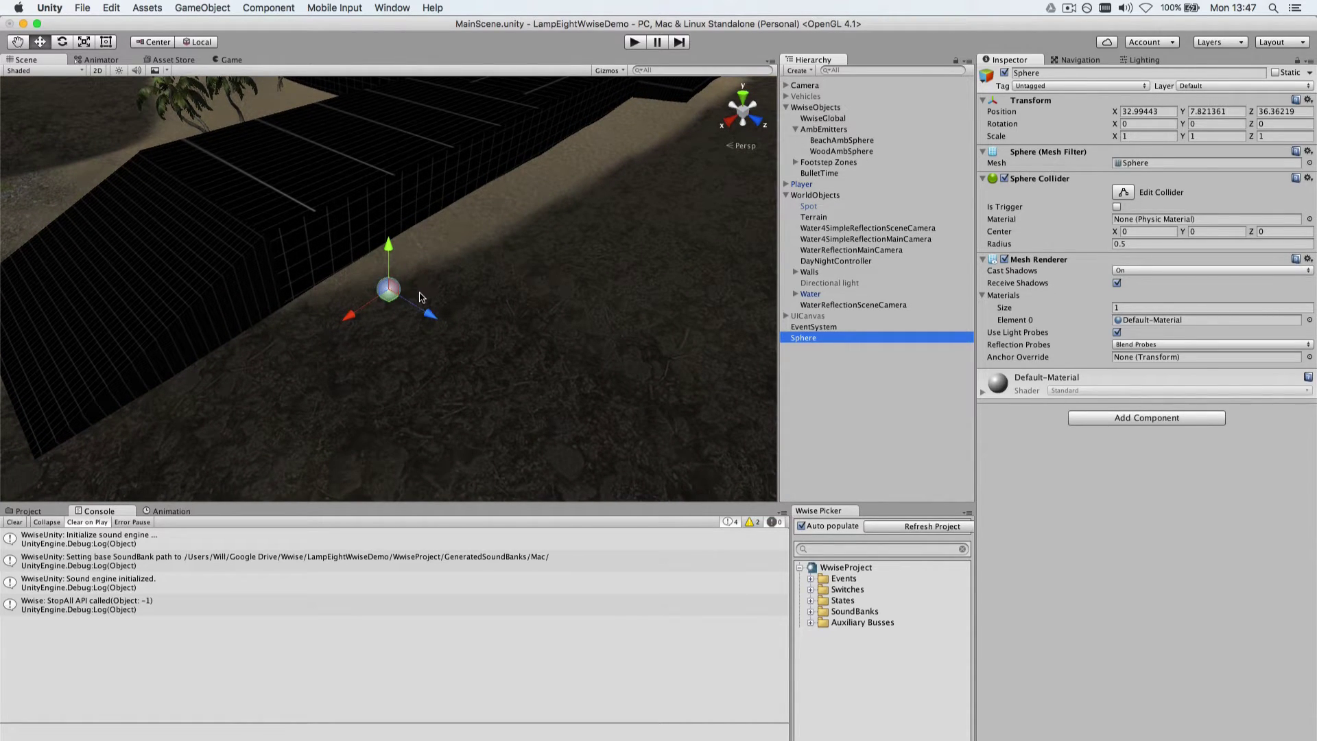
pyautogui.scroll(2, 421, 296)
pyautogui.scroll(3, 420, 296)
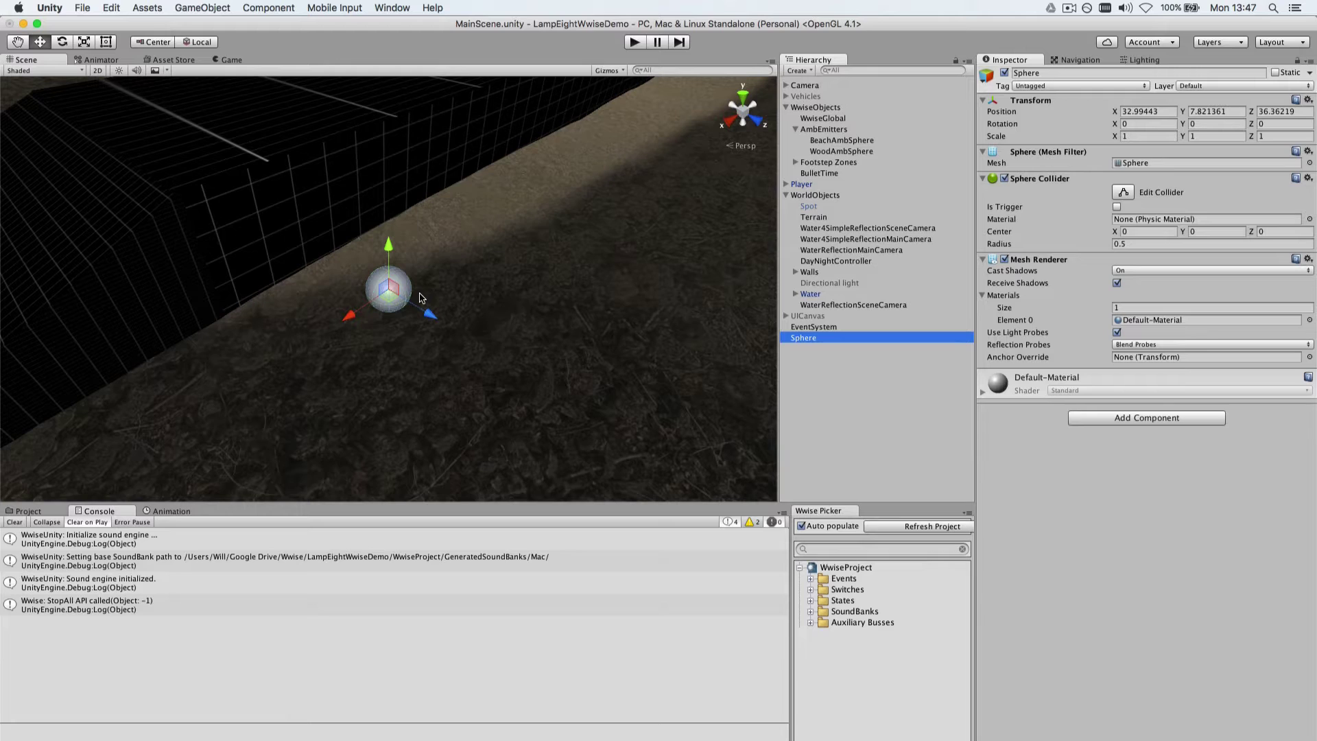
pyautogui.click(1005, 178)
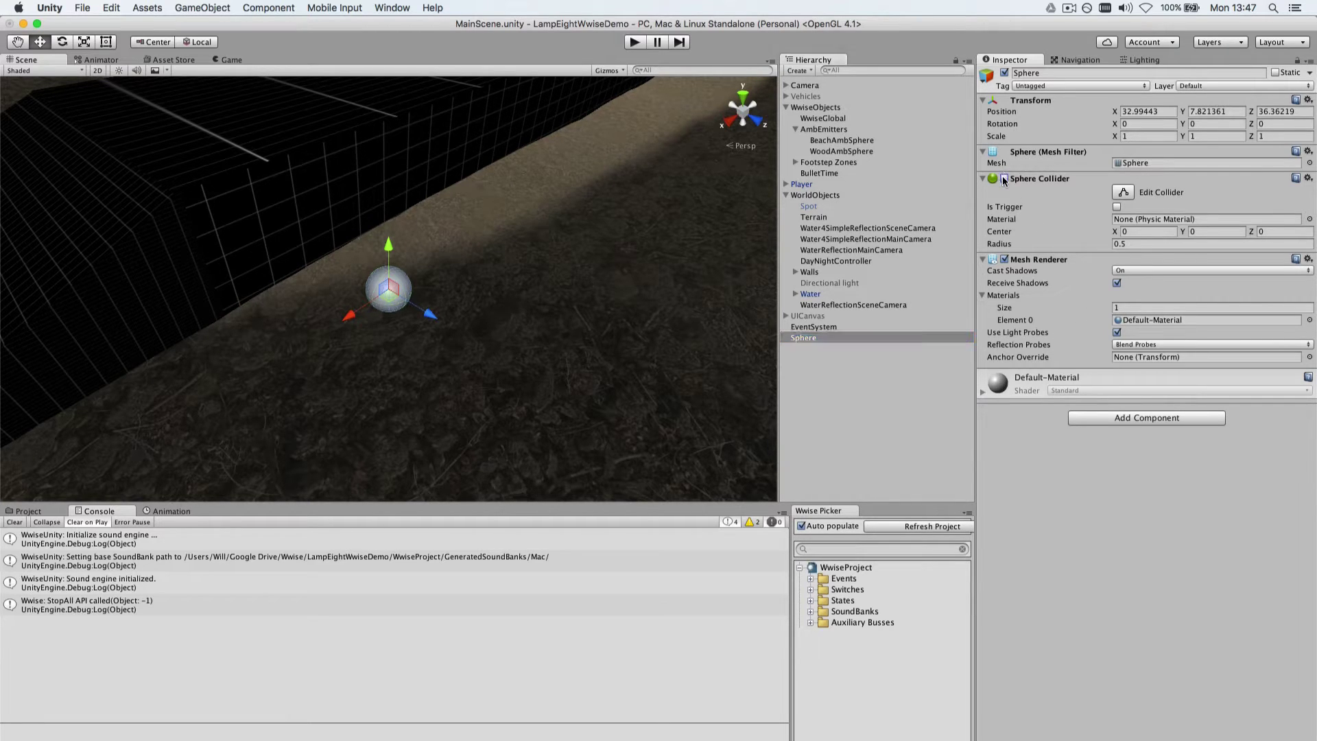
pyautogui.click(1006, 260)
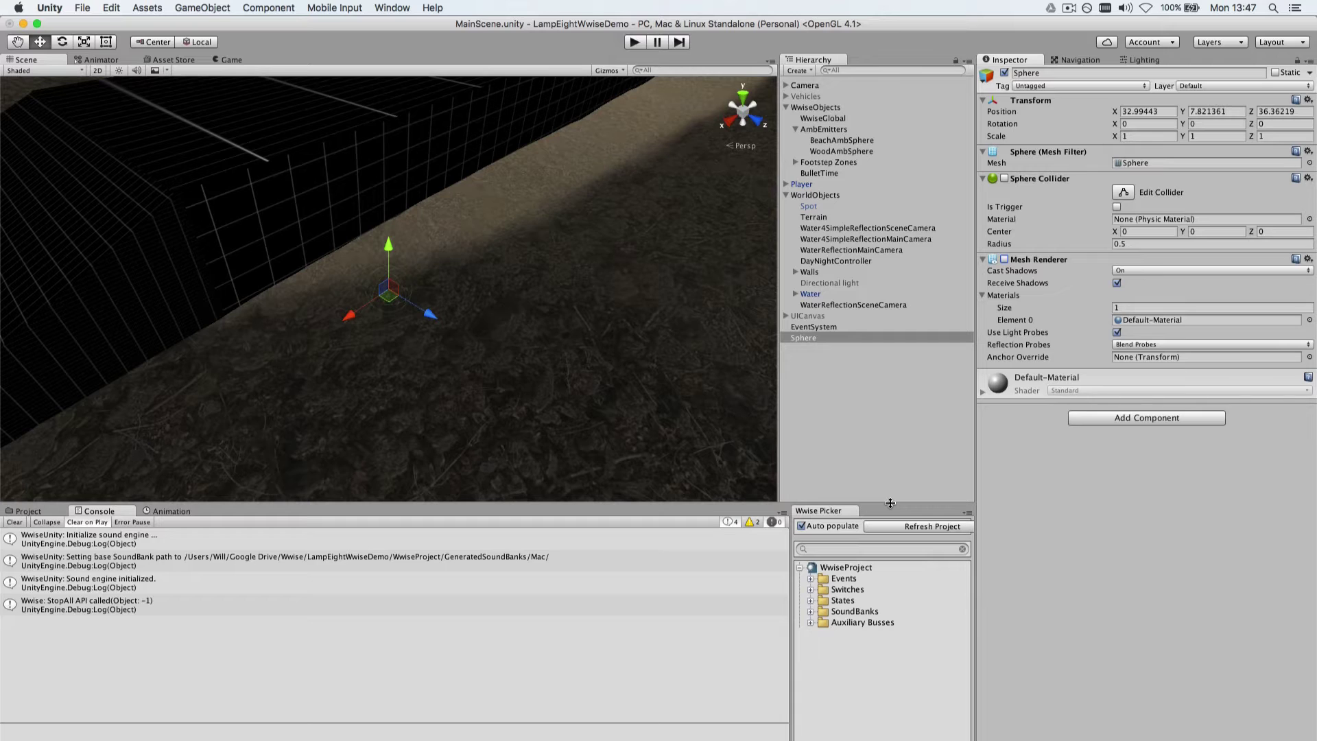
# - Attach the StartWoodAmb event from AmbientEvents to the Sphere and disable Environment Aware
pyautogui.click(812, 580)
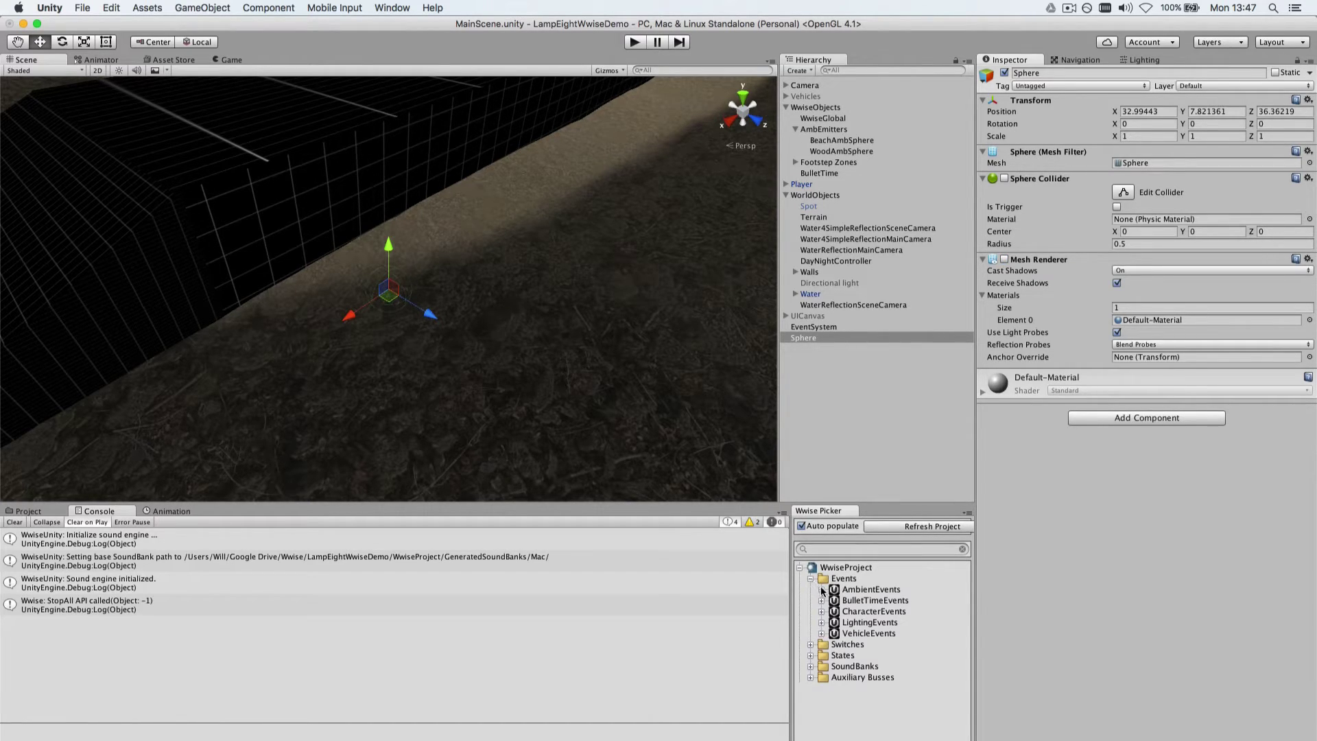
pyautogui.click(822, 590)
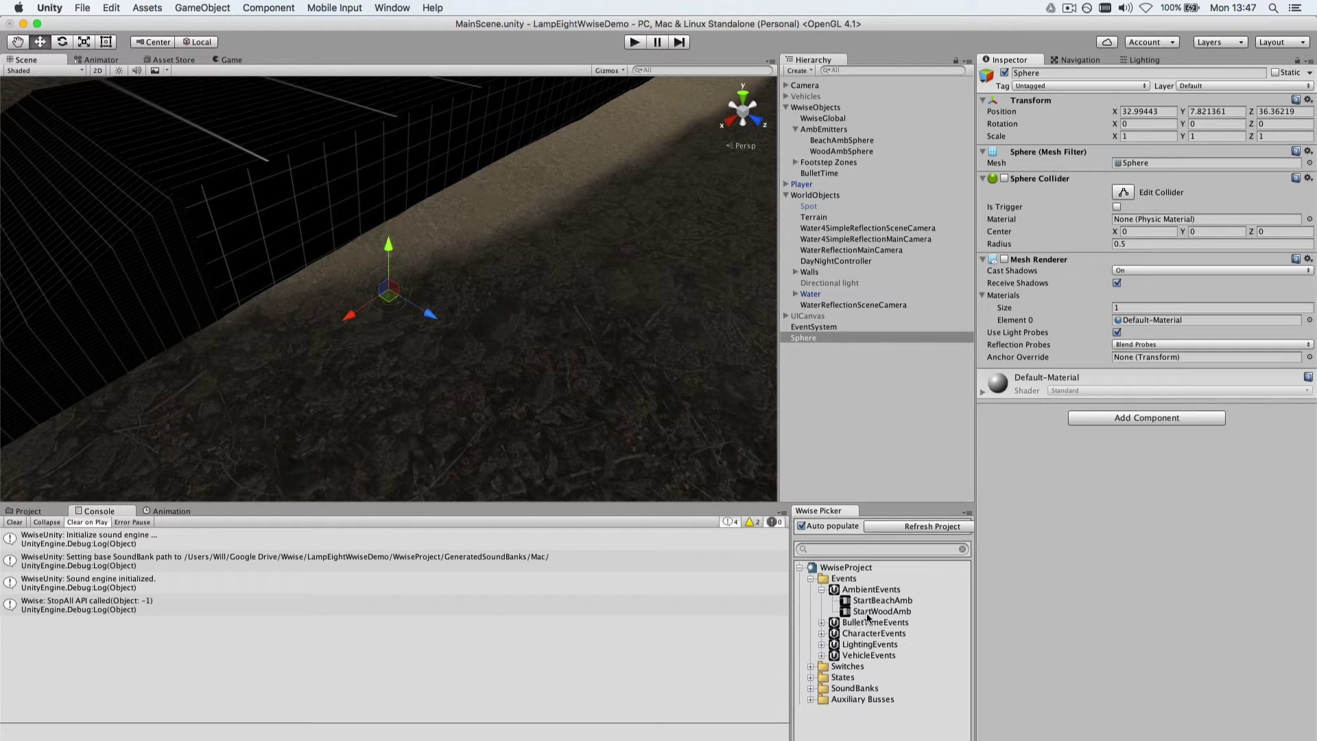
pyautogui.moveTo(868, 616); pyautogui.dragTo(1027, 551)
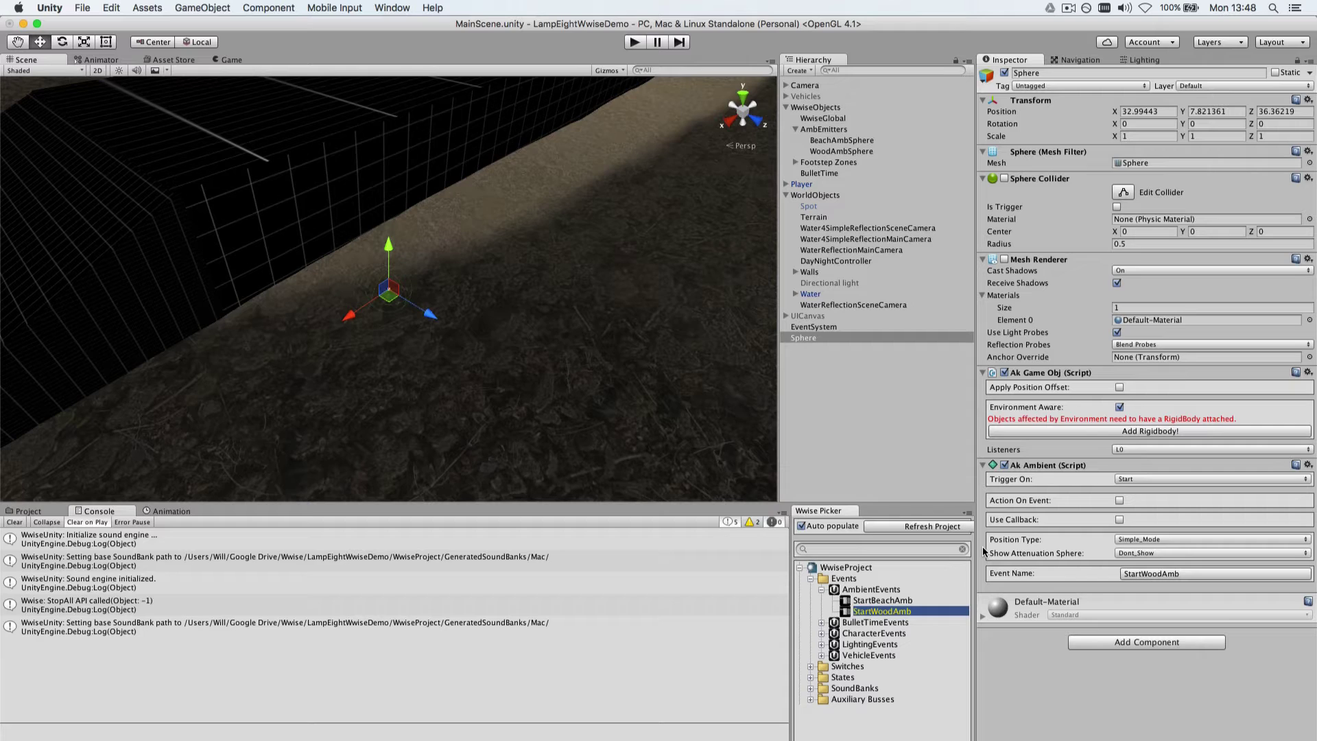
pyautogui.click(1119, 407)
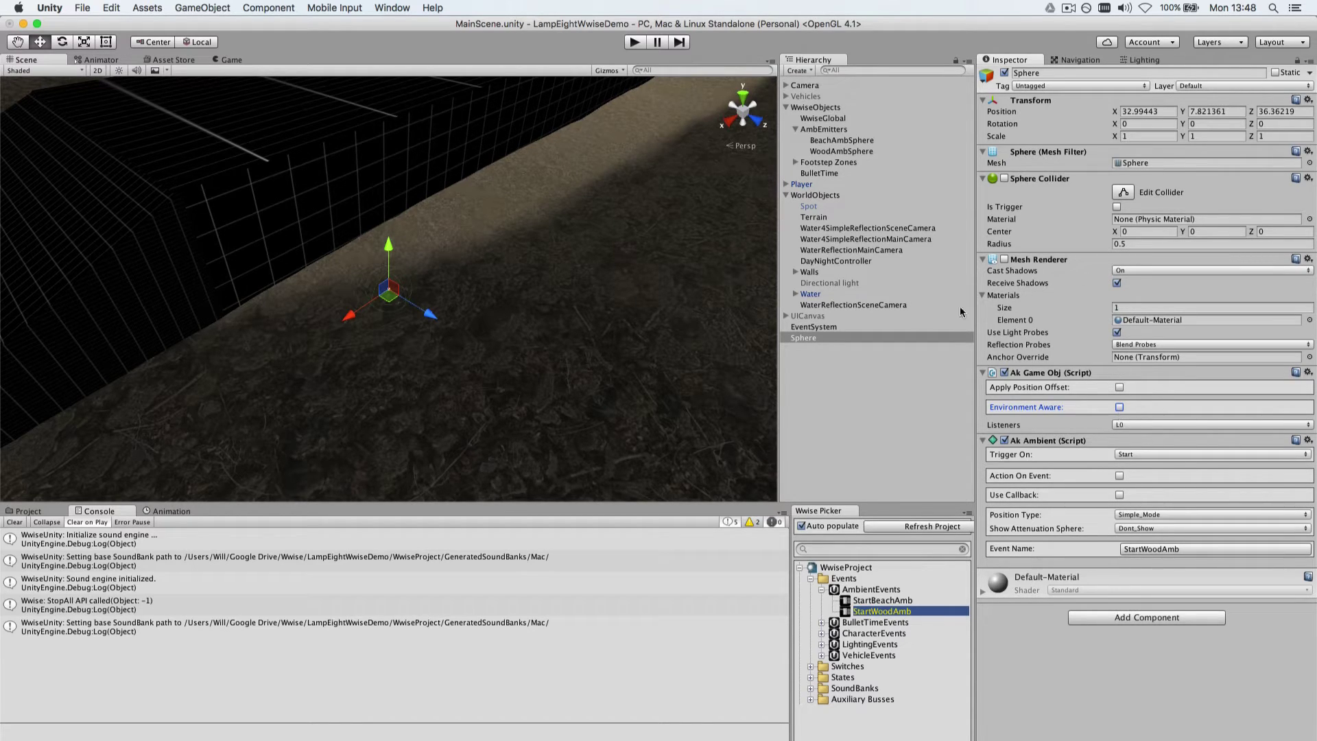
# - Delete the extra Sphere from the scene and inspect the AmbEmitters bank settings
pyautogui.rightClick(822, 336)
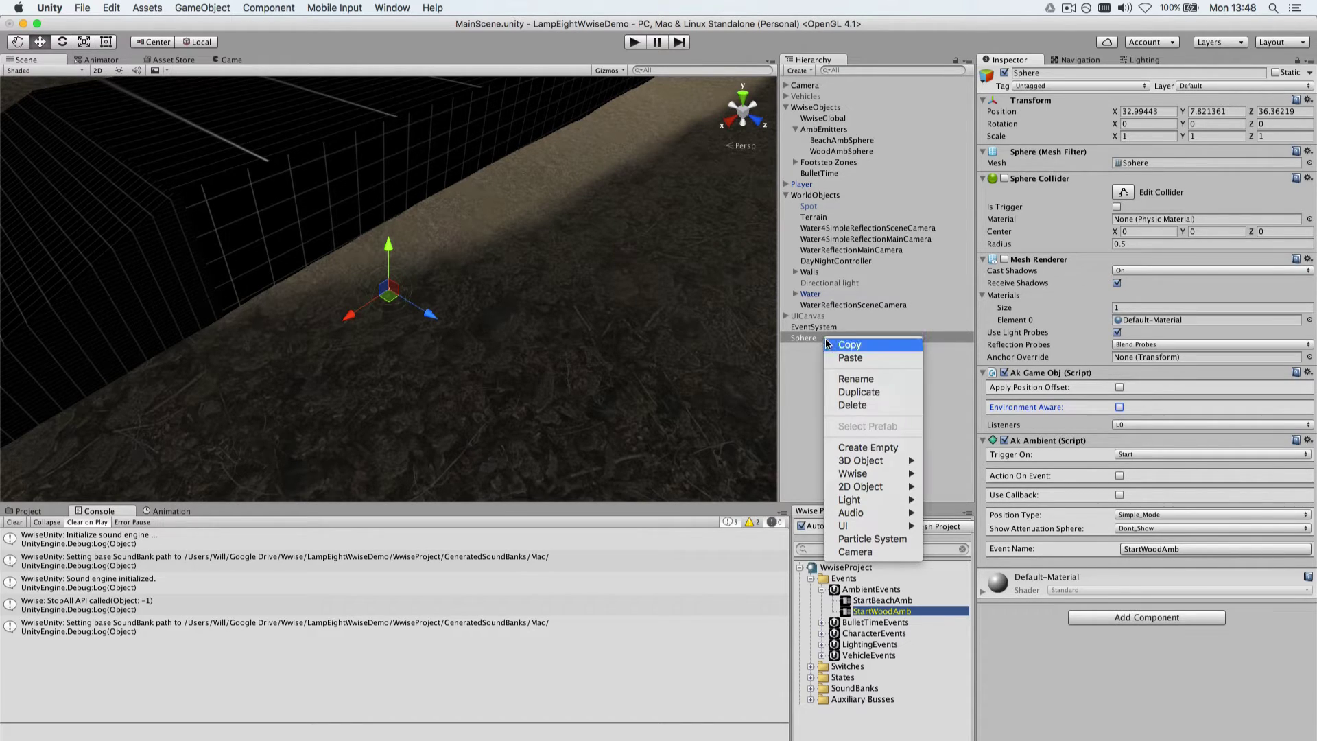
pyautogui.click(857, 410)
pyautogui.click(818, 130)
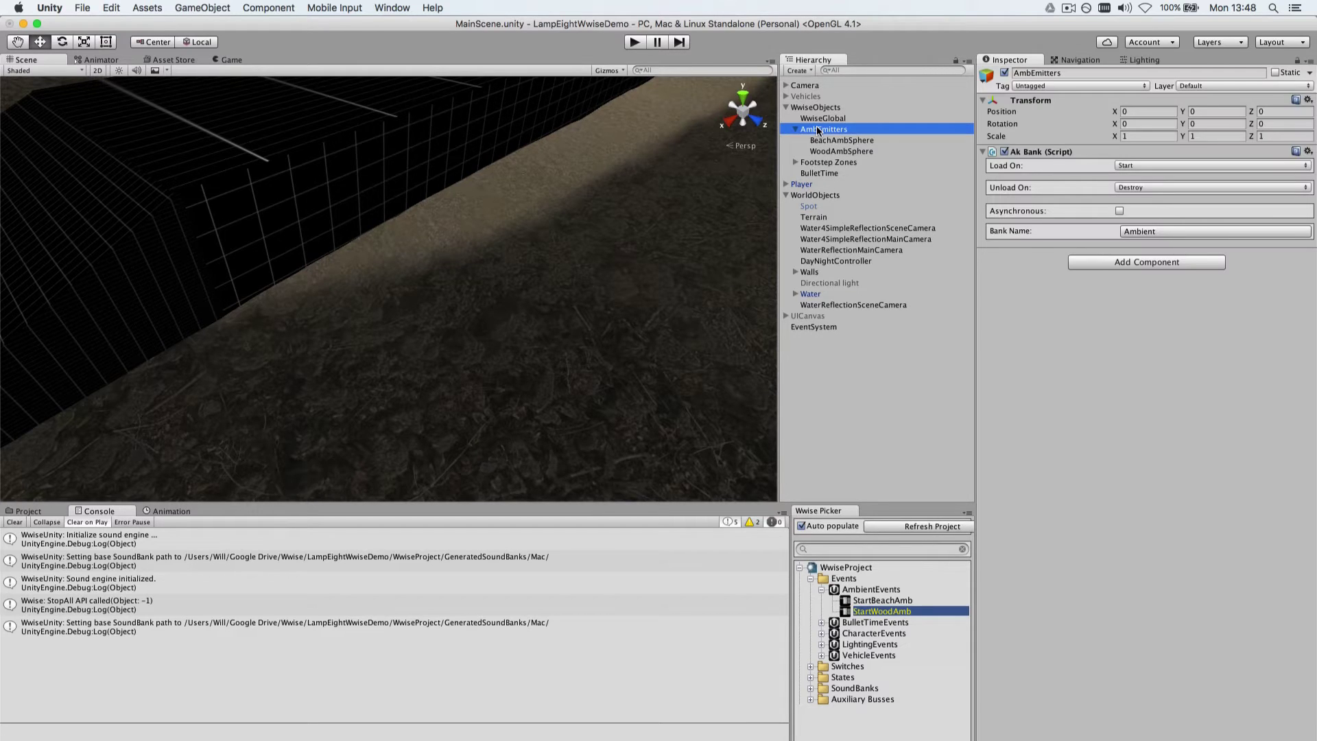
# - Frame WoodAmbSphere with Lock View to Selected, recheck the AmbEmitters Ambient bank, and enter Play mode
pyautogui.click(858, 150)
pyautogui.press('f')
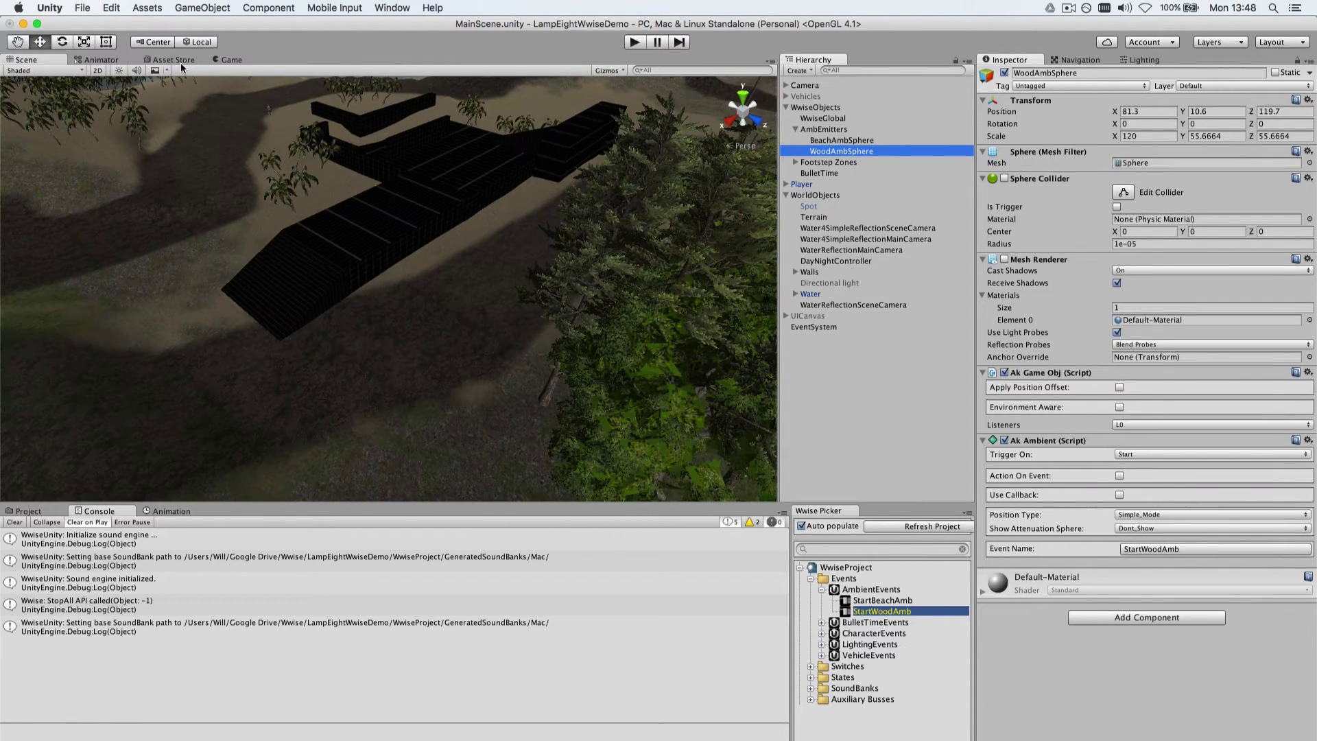
pyautogui.click(112, 8)
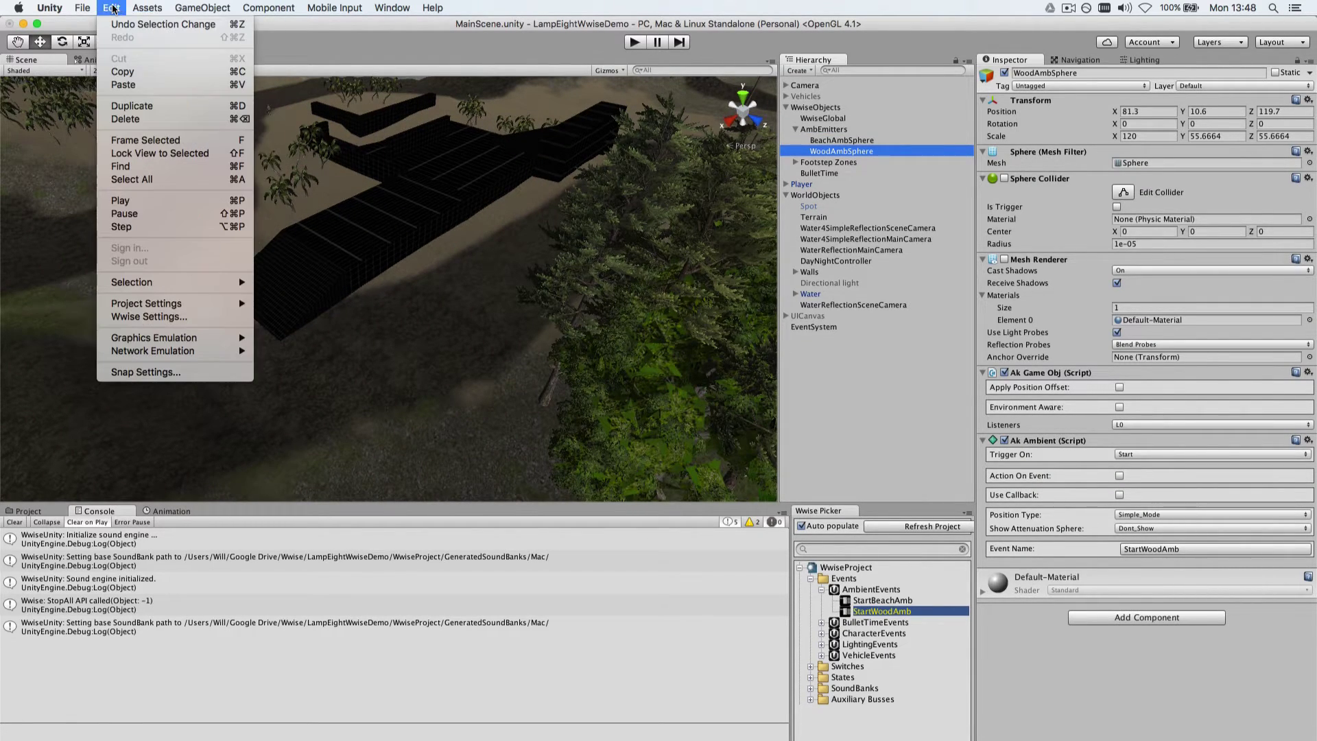
pyautogui.click(132, 155)
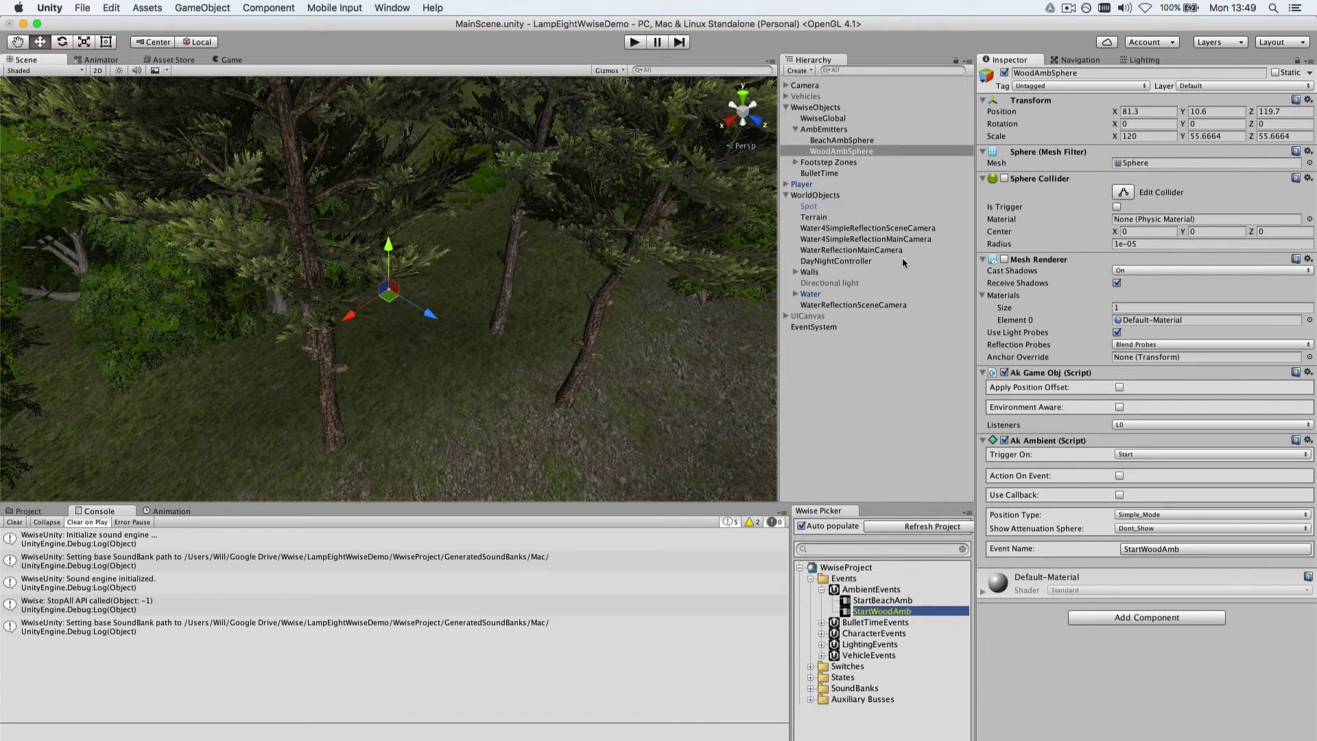
pyautogui.click(825, 130)
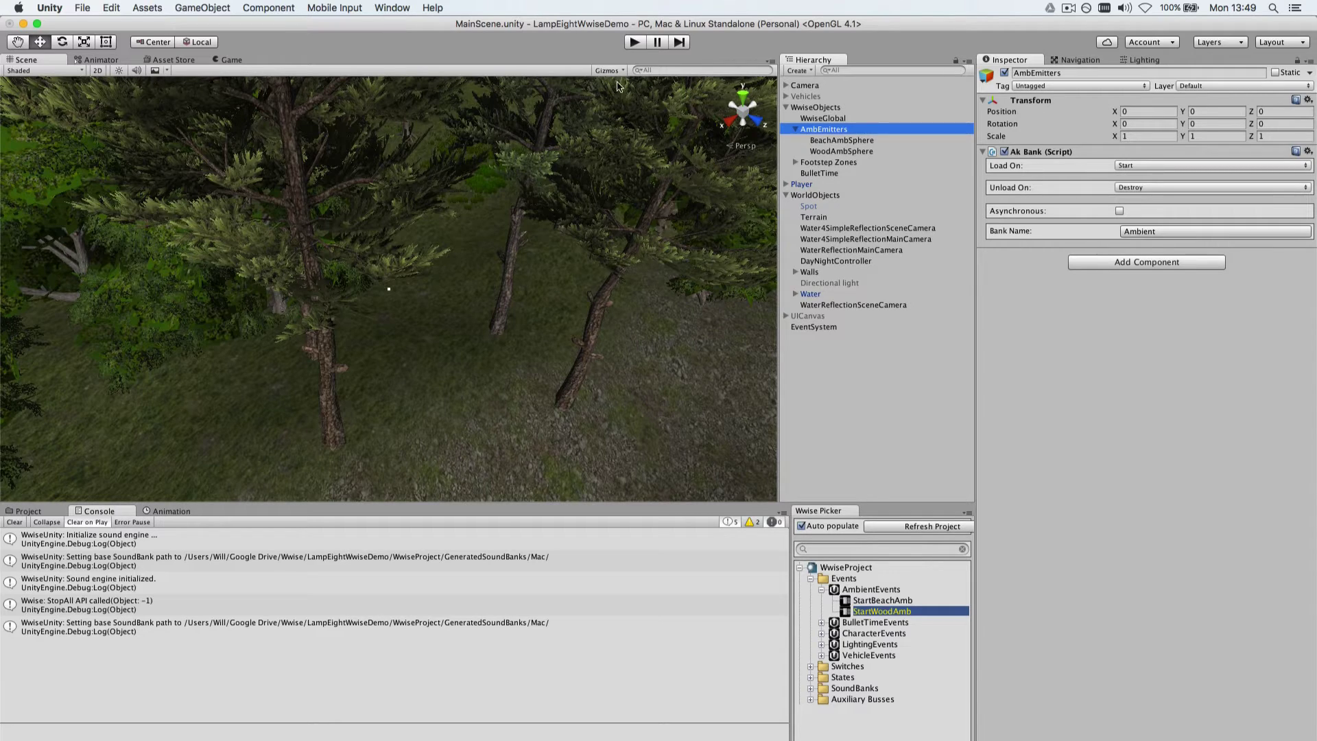
pyautogui.click(633, 42)
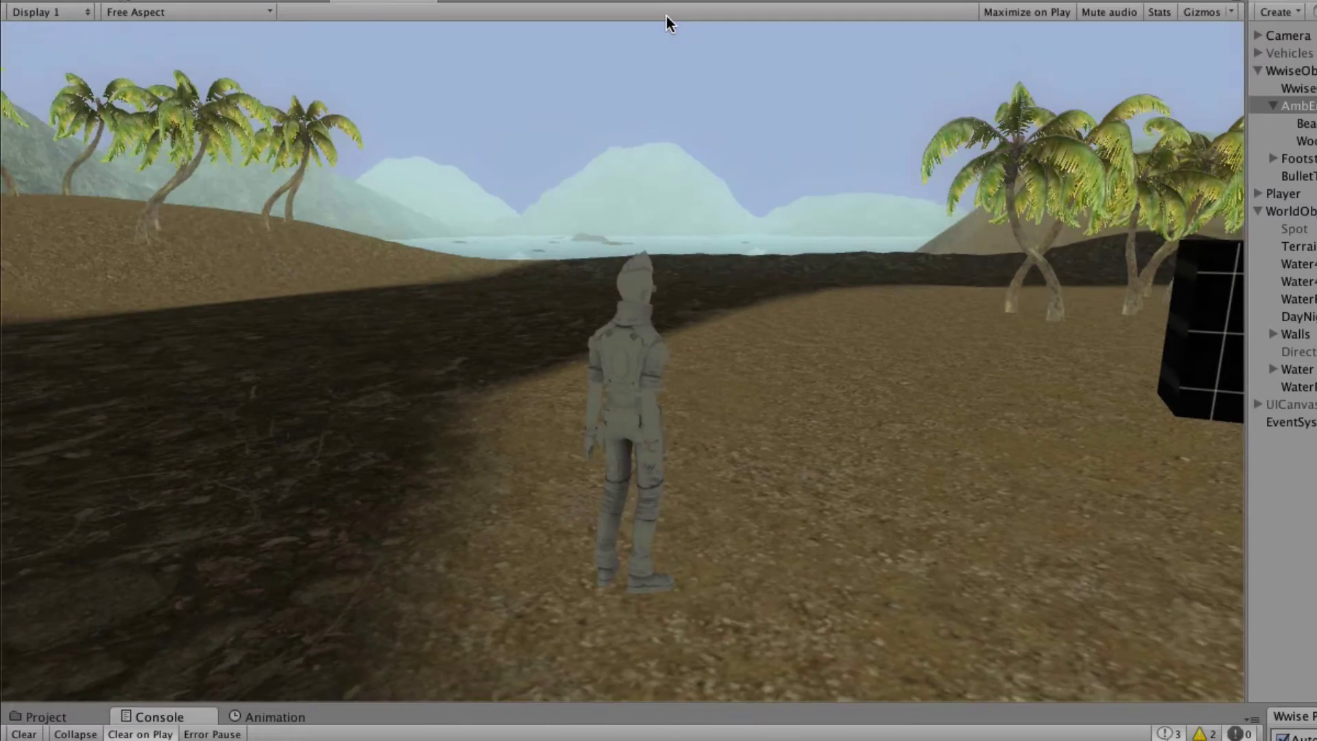
# - Run the character forward through the woods with W, then exit Play mode with Cmd+P
pyautogui.press('w')
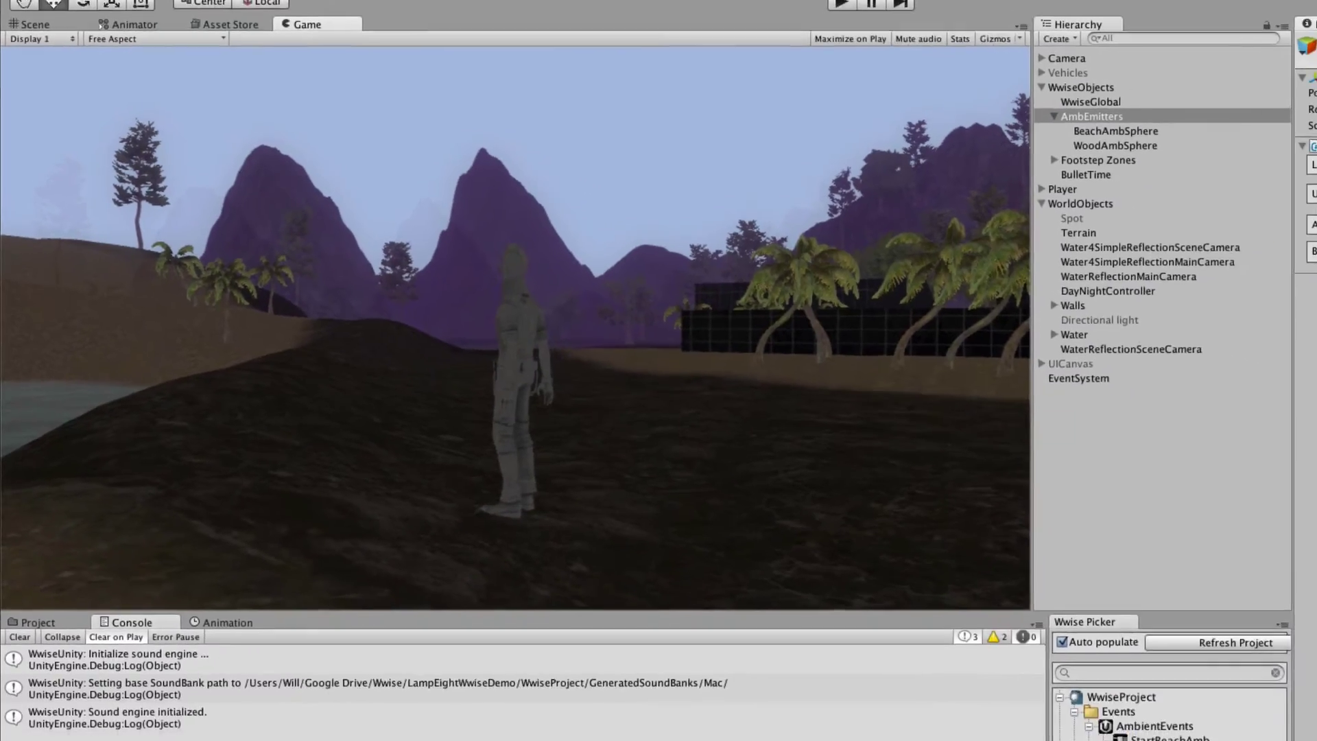
pyautogui.press('super+p')
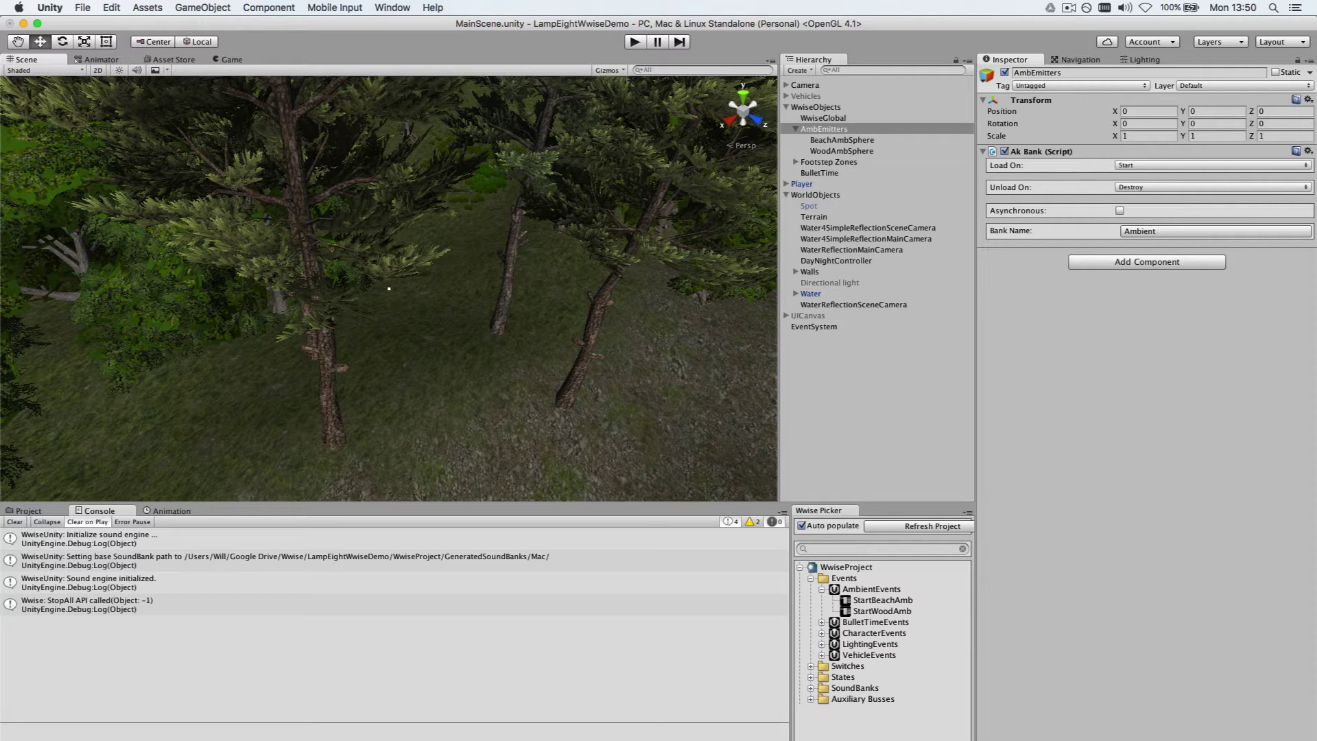
# - Select DayNightController in the Hierarchy and open DayNightController.cs in MonoDevelop
pyautogui.scroll(-10, 449, 186)
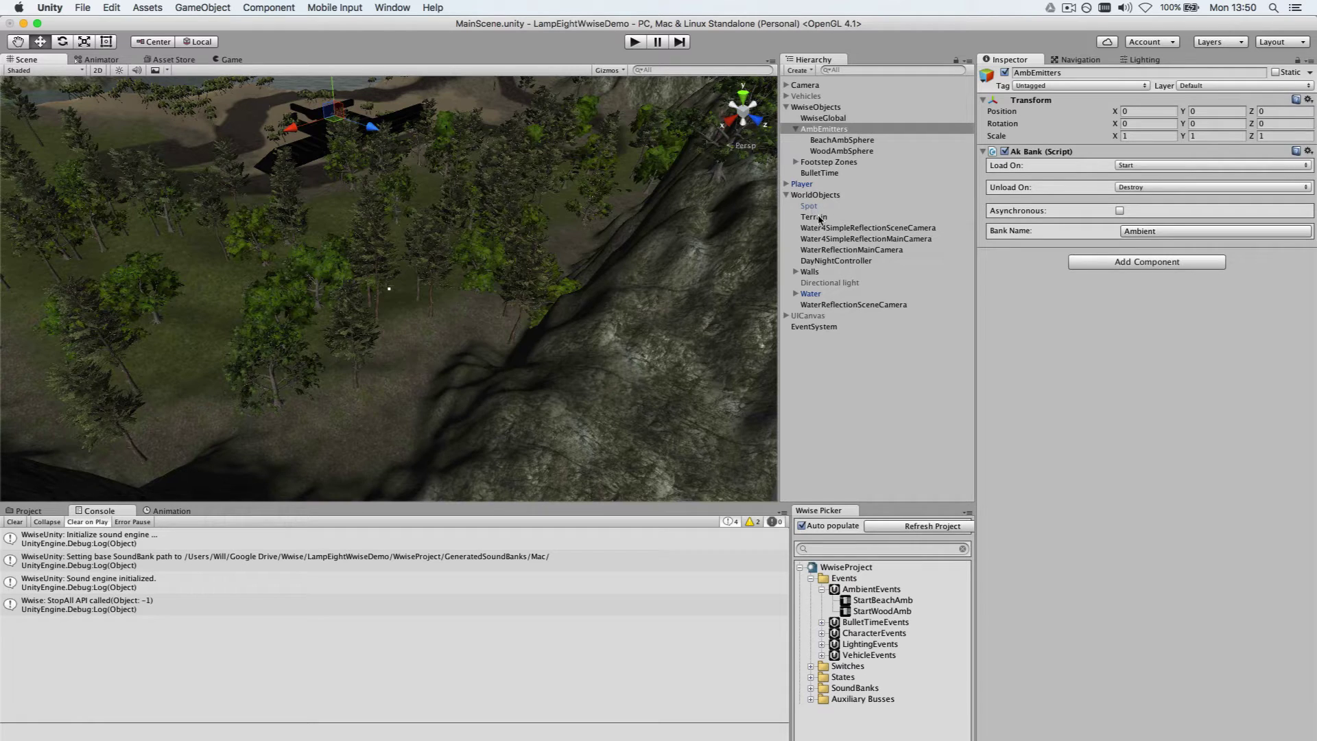
pyautogui.click(823, 261)
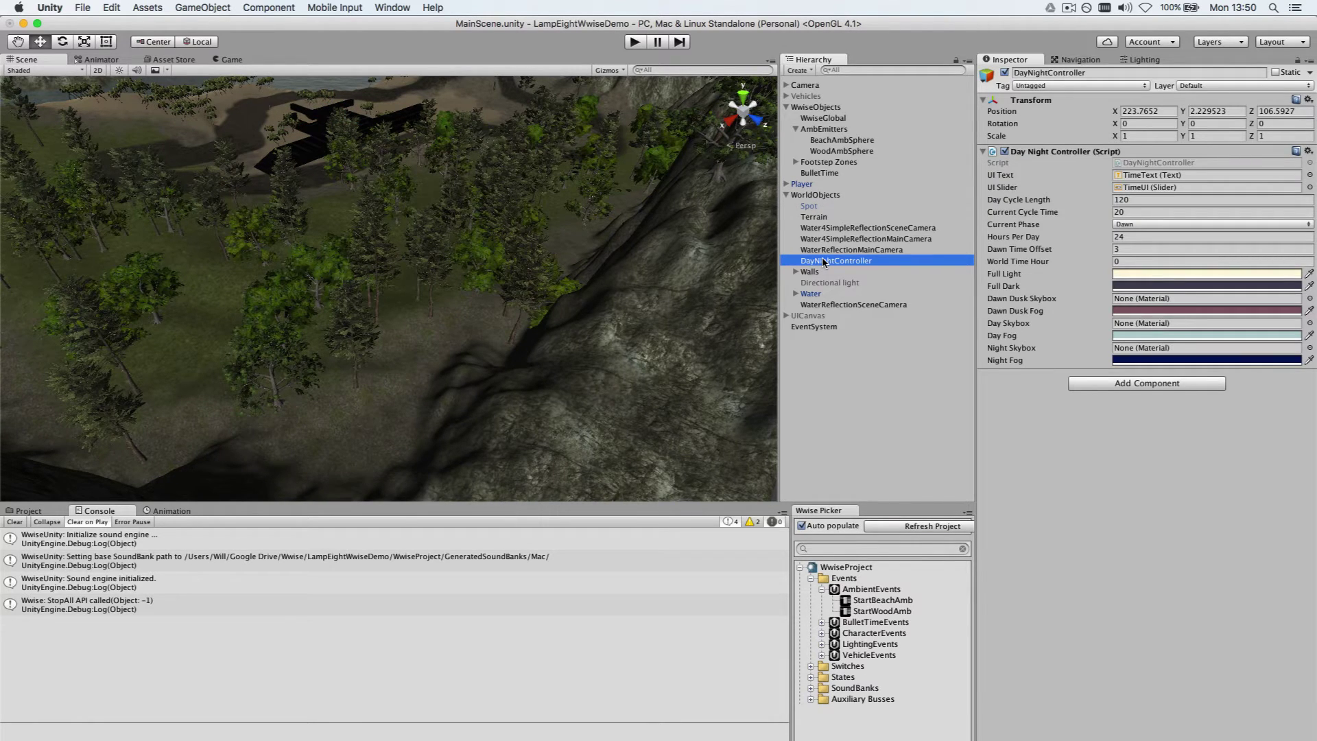
pyautogui.doubleClick(1143, 164)
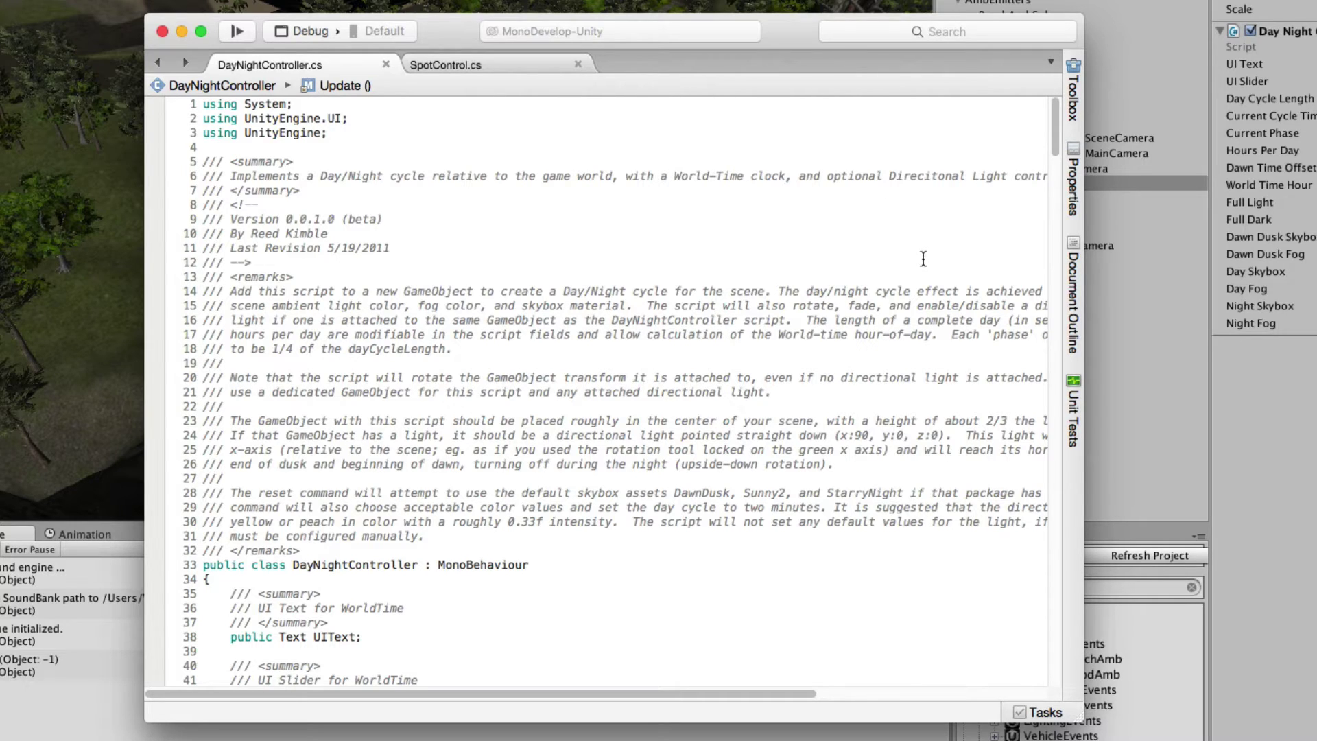
# - Search DayNightController.cs for worldTimeHour to locate where it is calculated
pyautogui.scroll(-13, 519, 318)
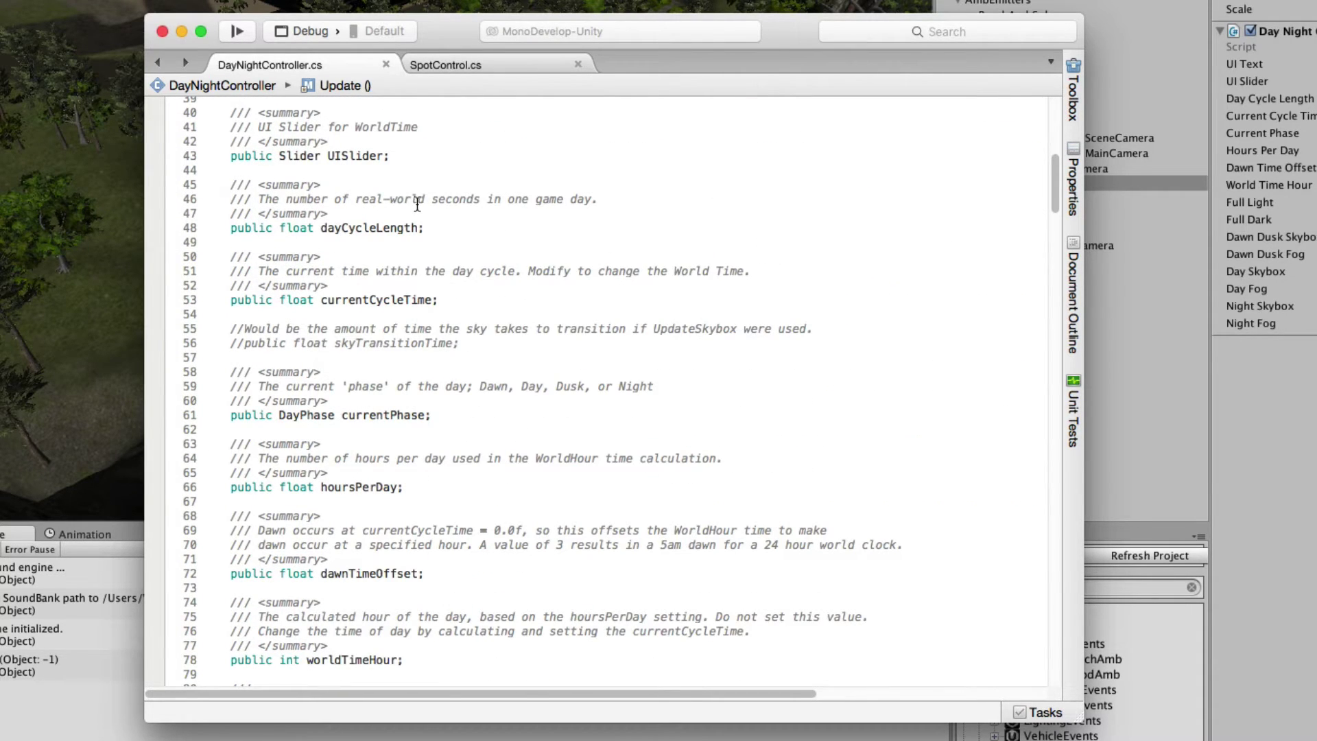
pyautogui.scroll(2, 402, 500)
pyautogui.scroll(2, 402, 500)
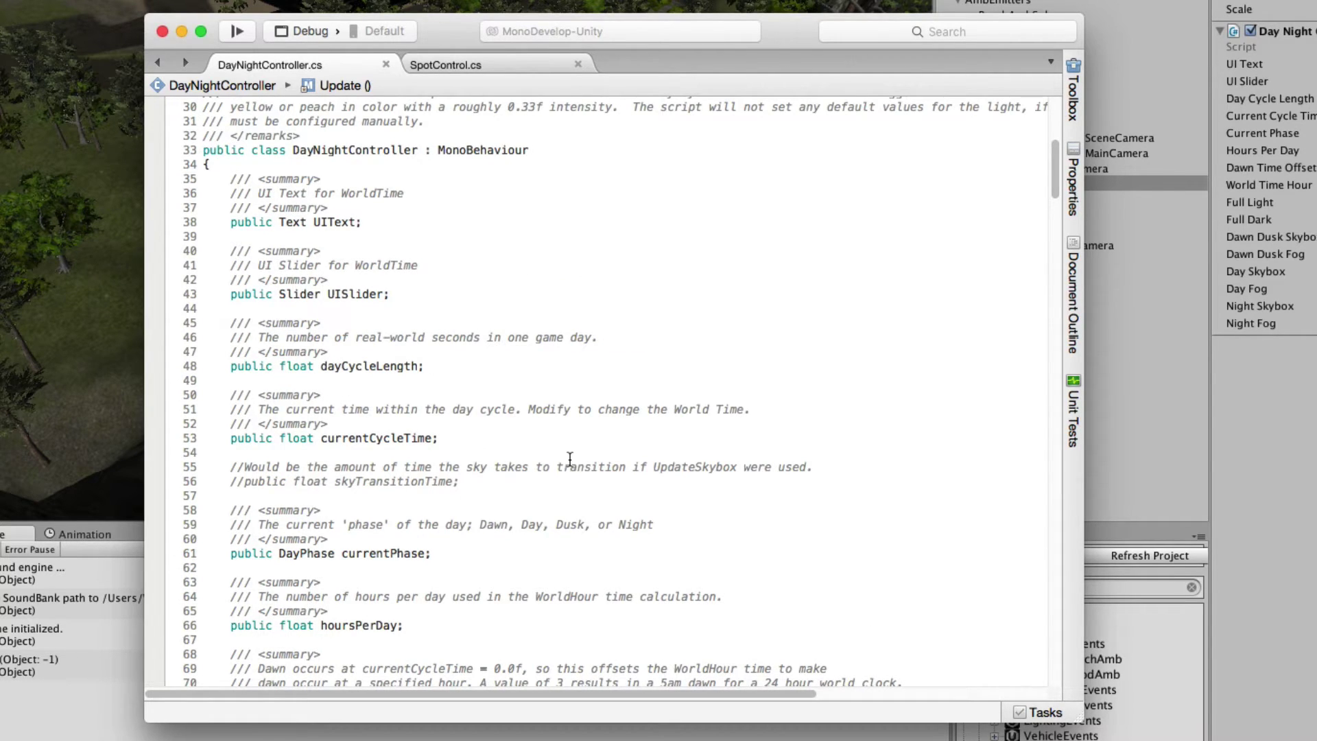
pyautogui.press('super+f')
pyautogui.write('world')
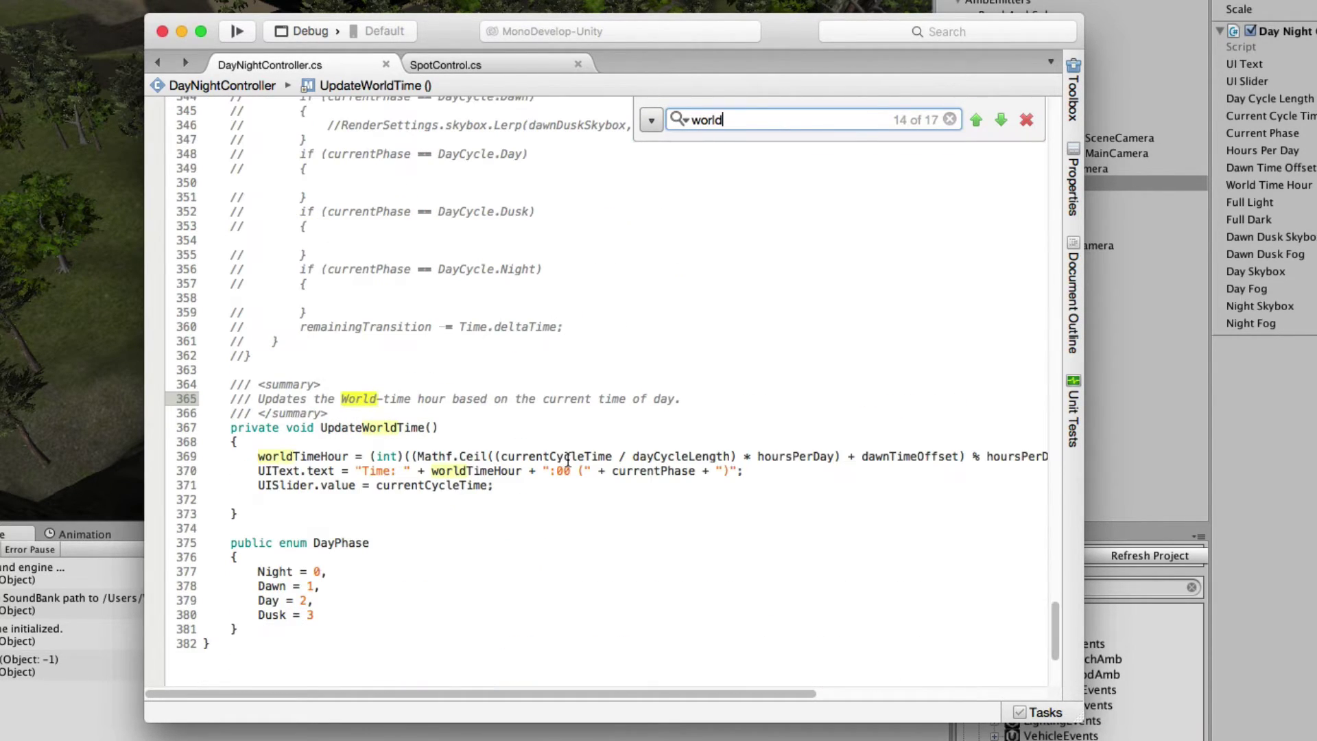
pyautogui.write('TimeHour')
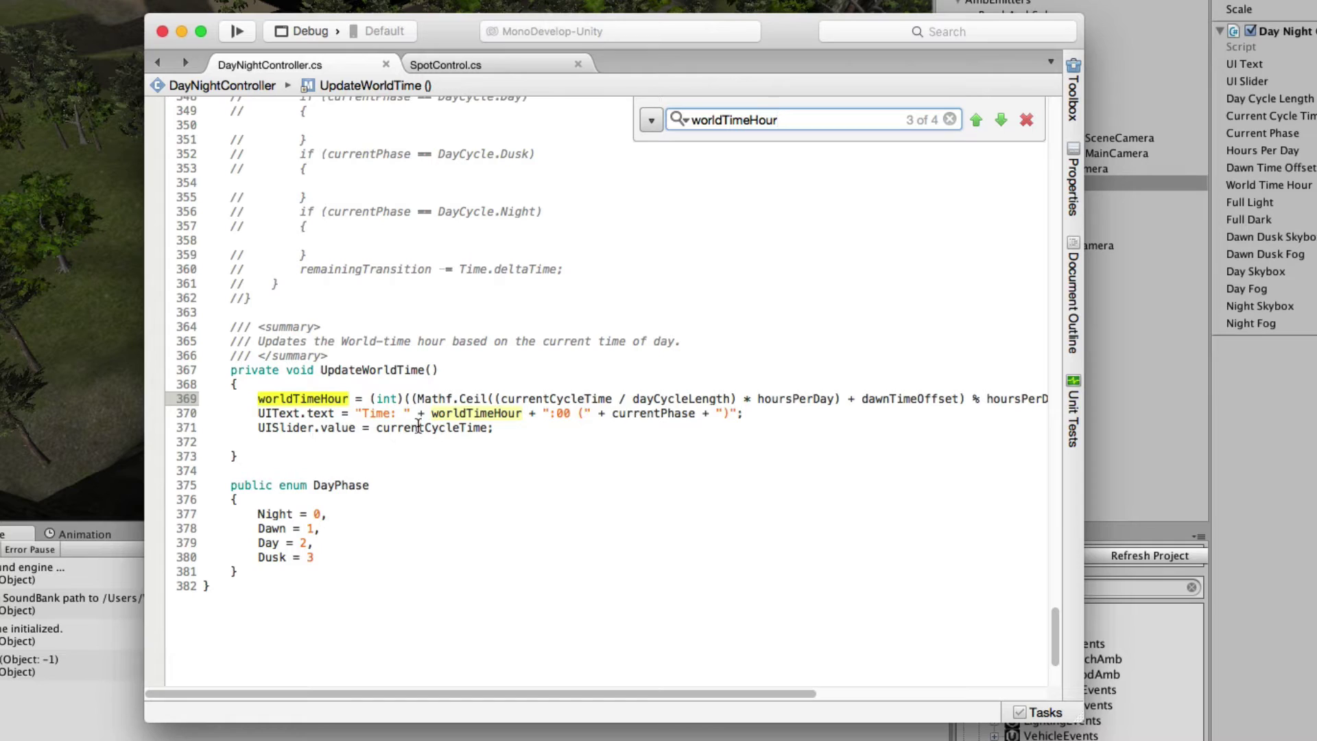
pyautogui.moveTo(433, 413)
# - Highlight the line 232 AkSoundEngine.SetRTPCValue call sending worldTimeHour to CurrentTime, then return to Unity
pyautogui.click(982, 121)
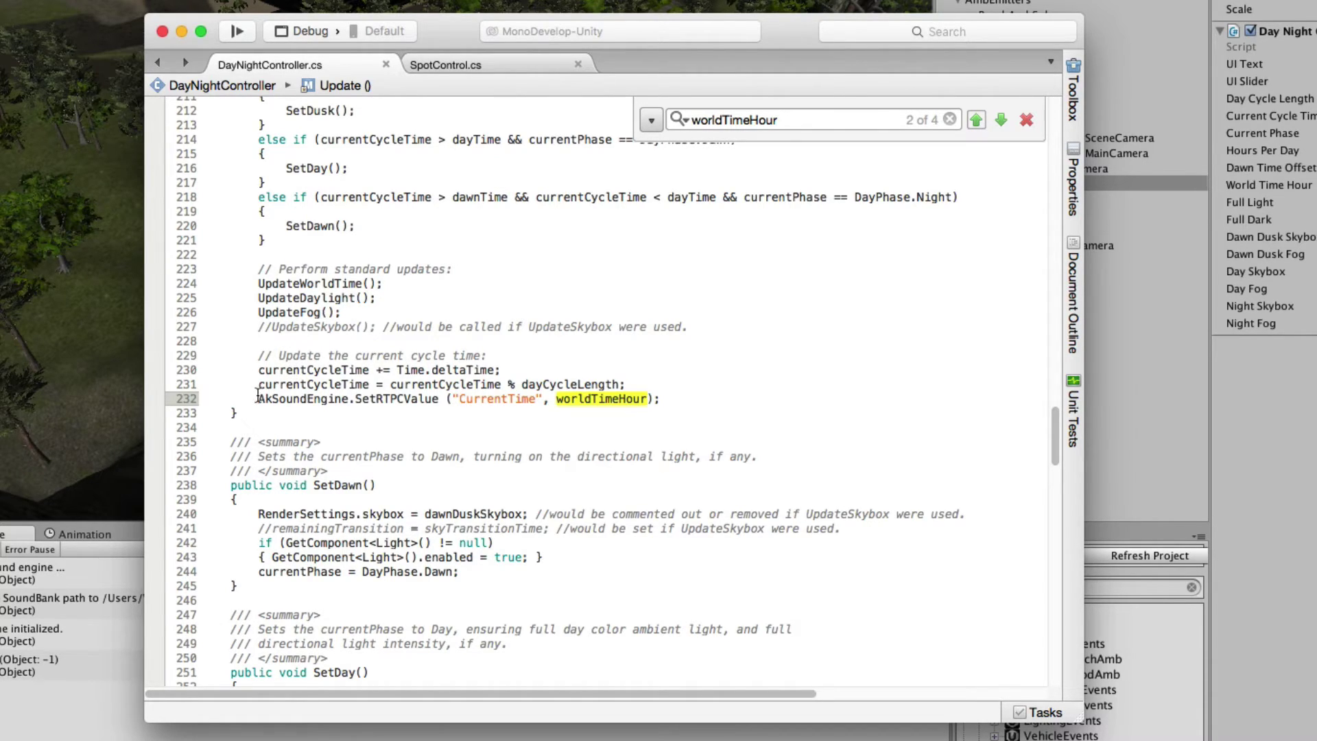
pyautogui.moveTo(258, 399); pyautogui.dragTo(665, 400)
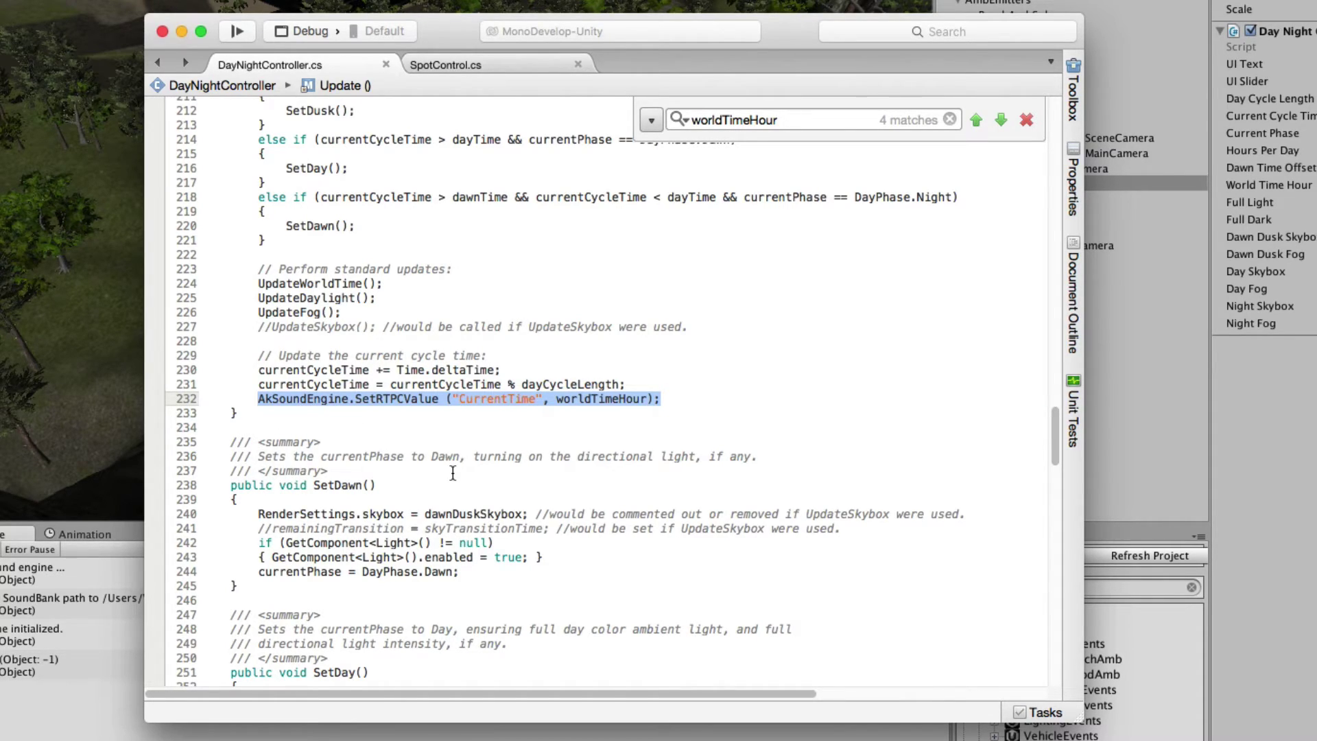
pyautogui.click(415, 429)
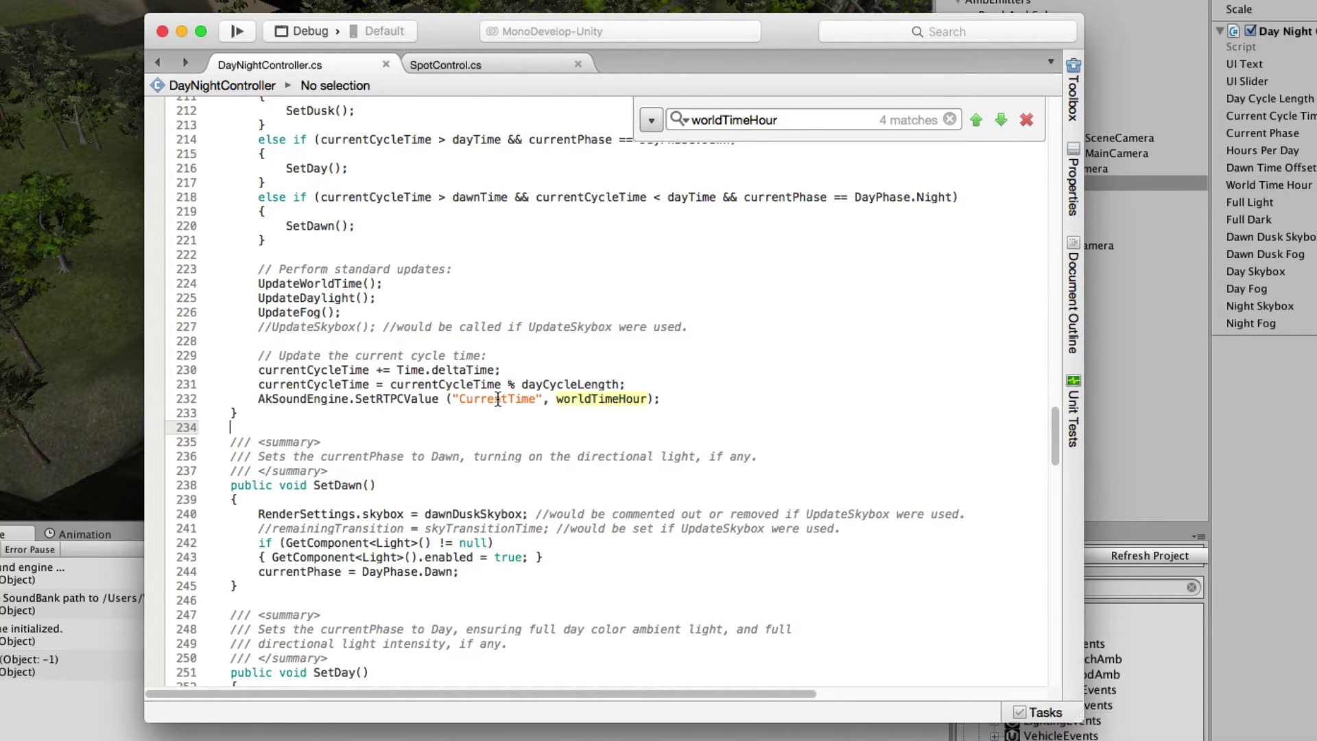
pyautogui.moveTo(499, 401)
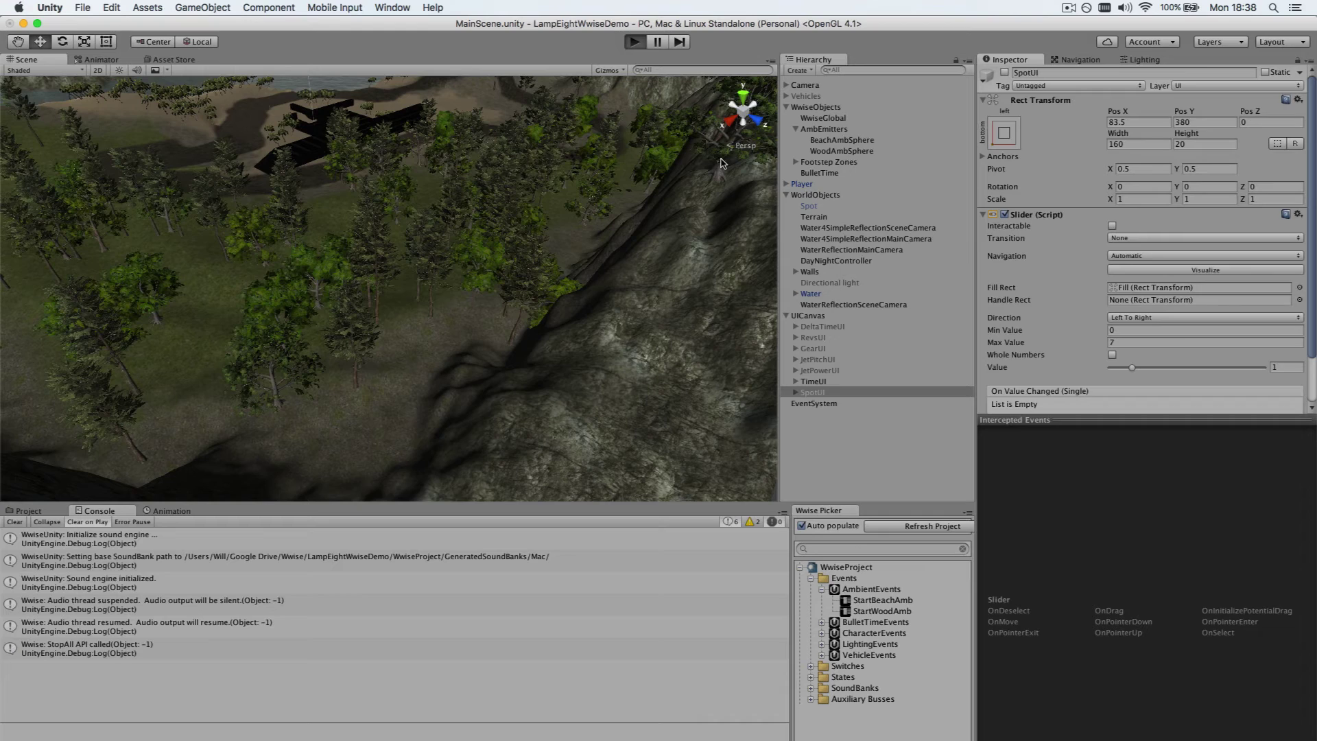
# - Move to the Wwise workspace, focus the running Unity game, and reconnect the profiler to it
pyautogui.hotkey('ctrl', 'Right')
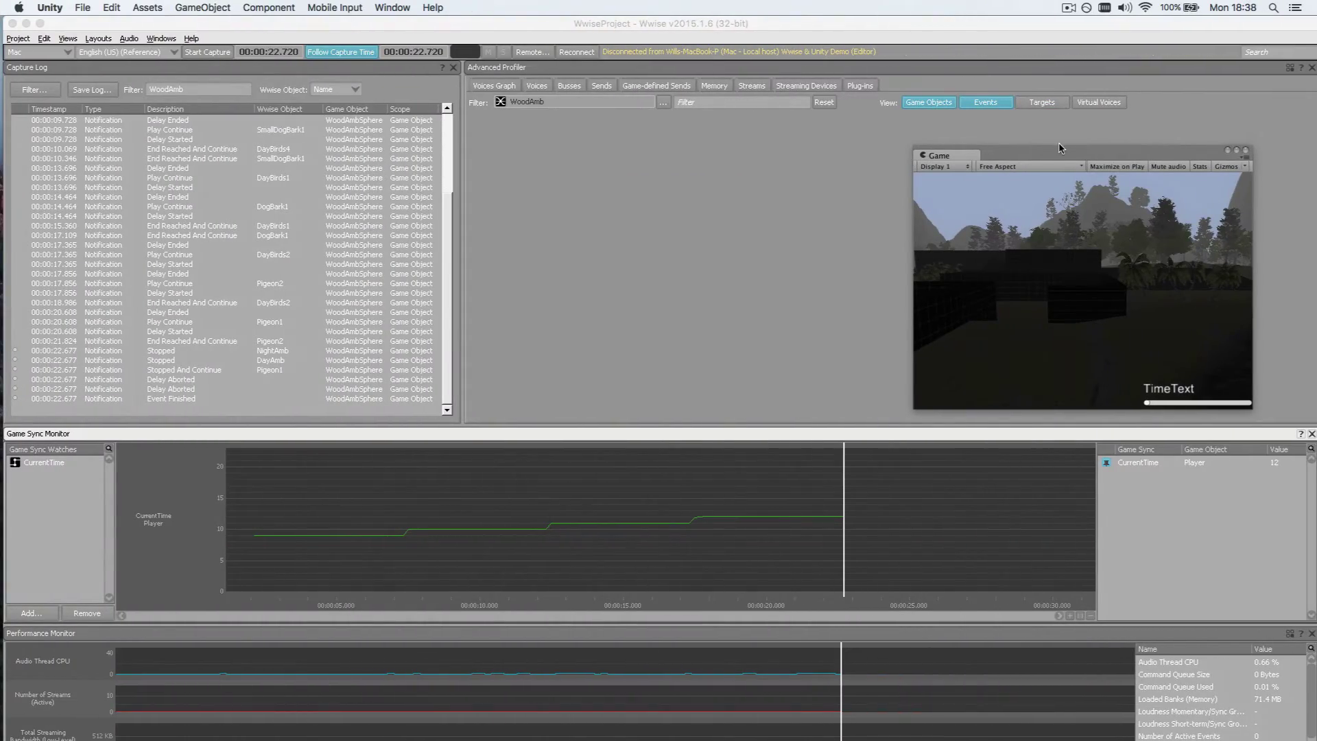
pyautogui.click(1060, 146)
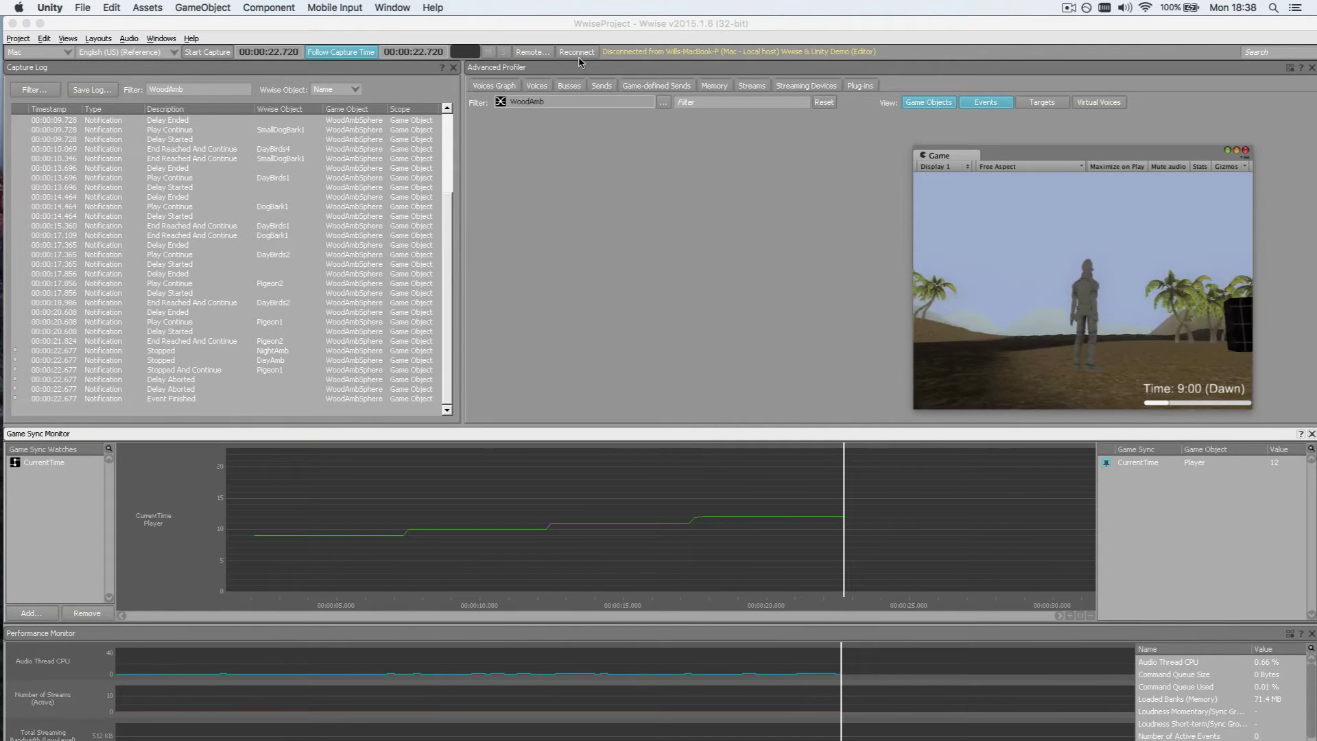
pyautogui.click(578, 58)
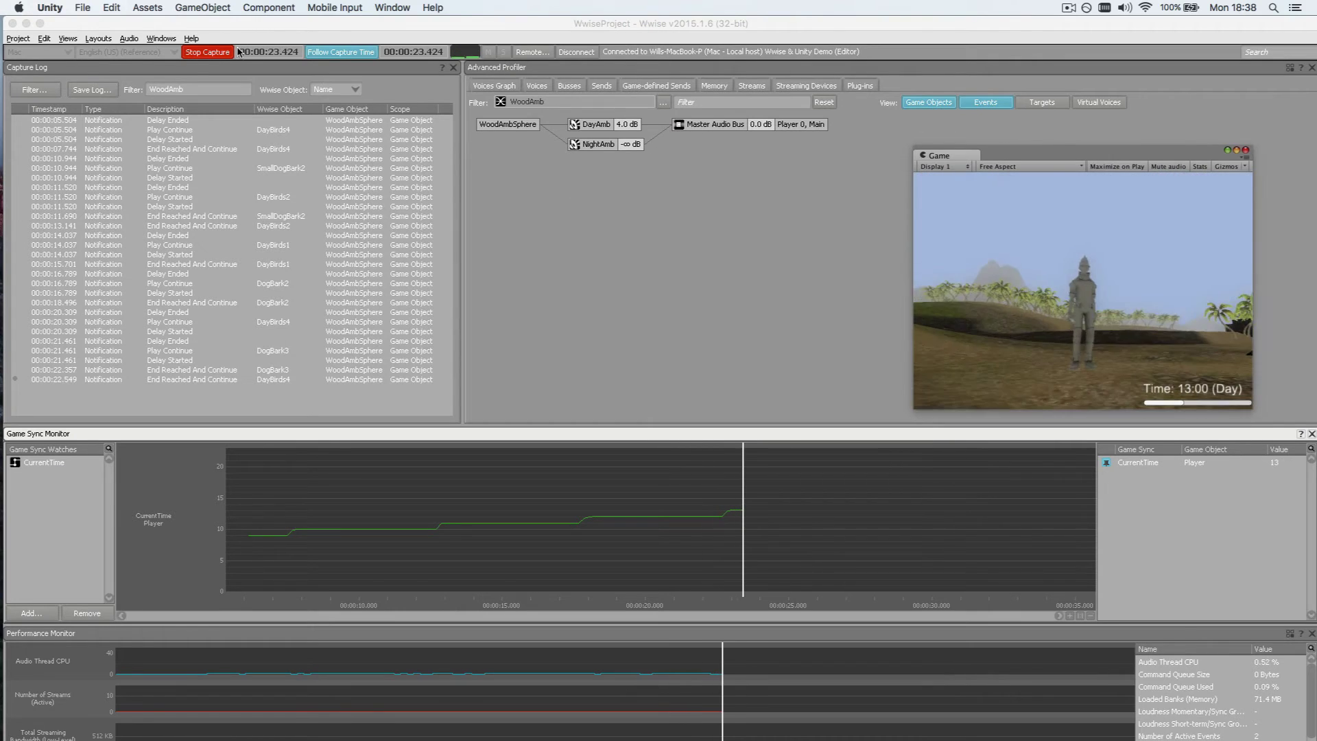
# - Stop and restart the Wwise profiler capture, then switch back to the running Unity game
pyautogui.click(215, 52)
pyautogui.click(215, 53)
pyautogui.click(215, 52)
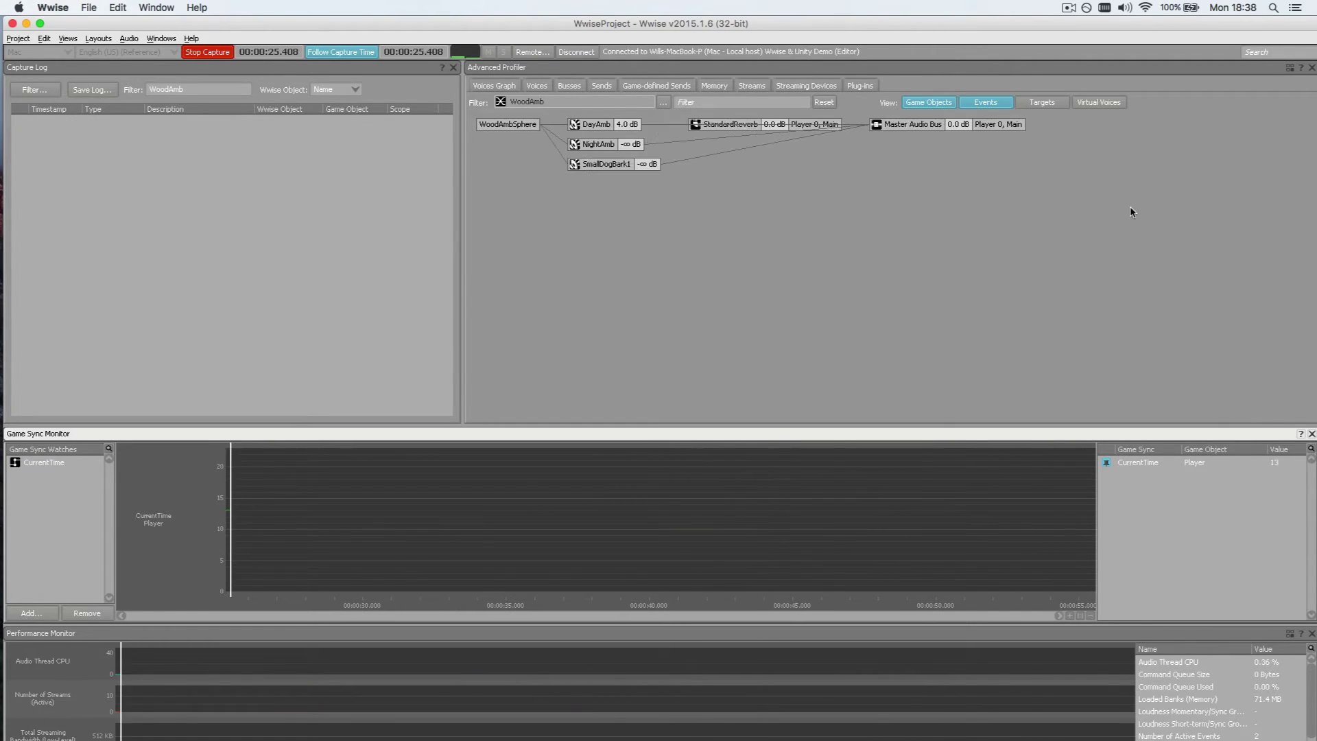
pyautogui.press('super+Tab')
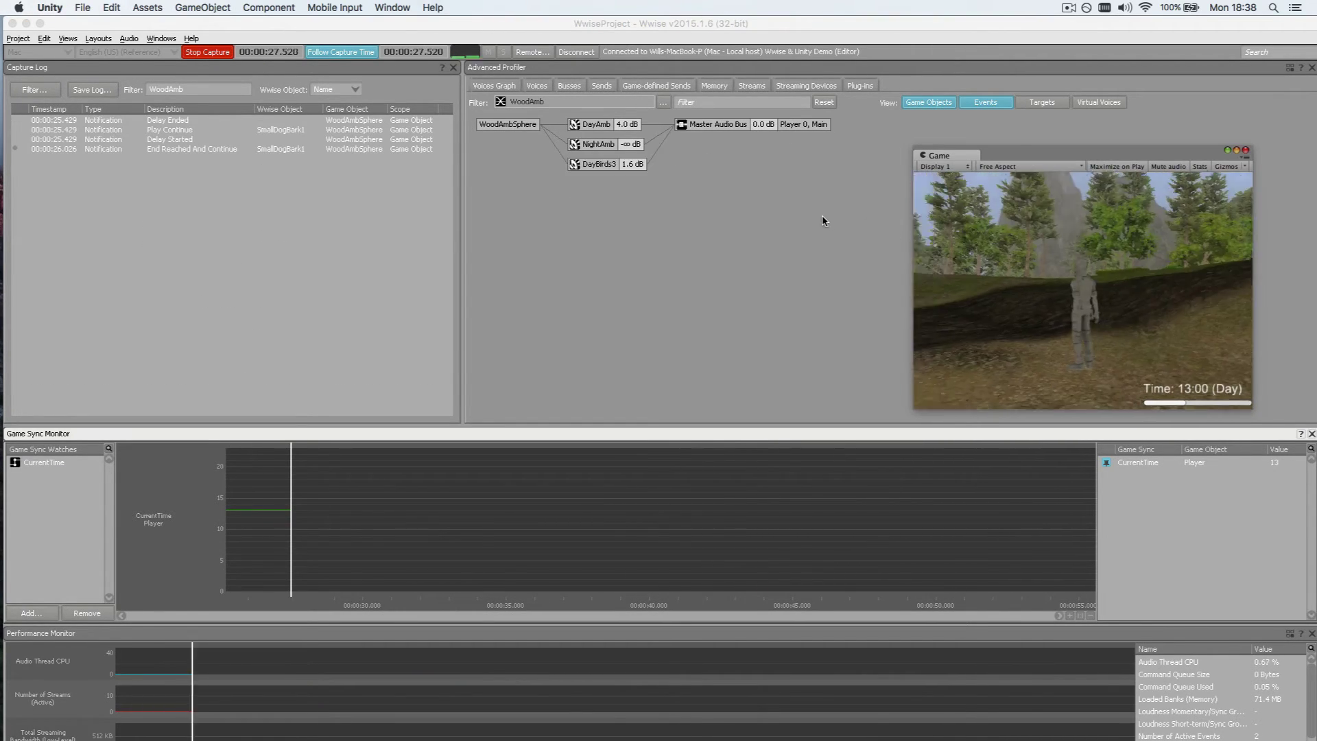